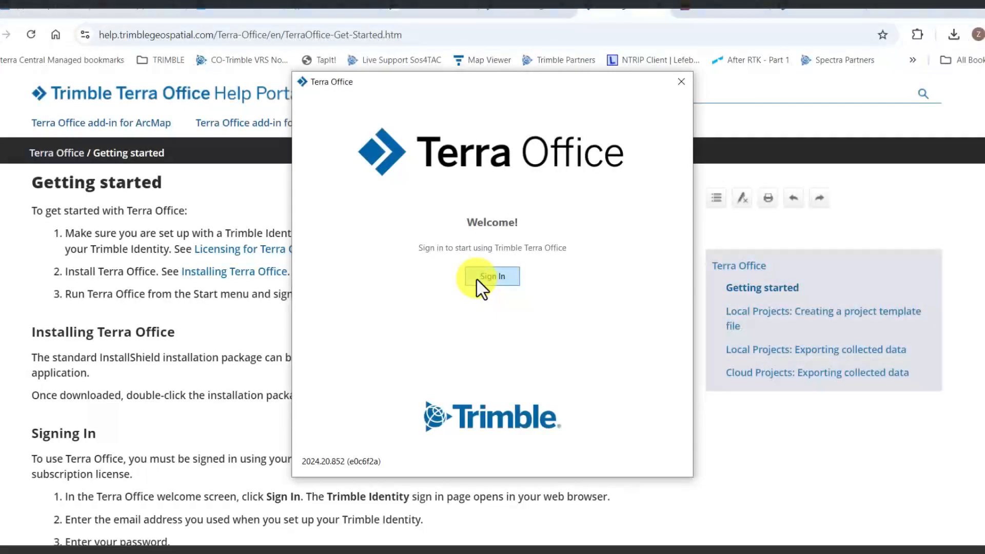
# Sign in to Trimble Terra Office with a Trimble Identity account
pyautogui.click(481, 286)
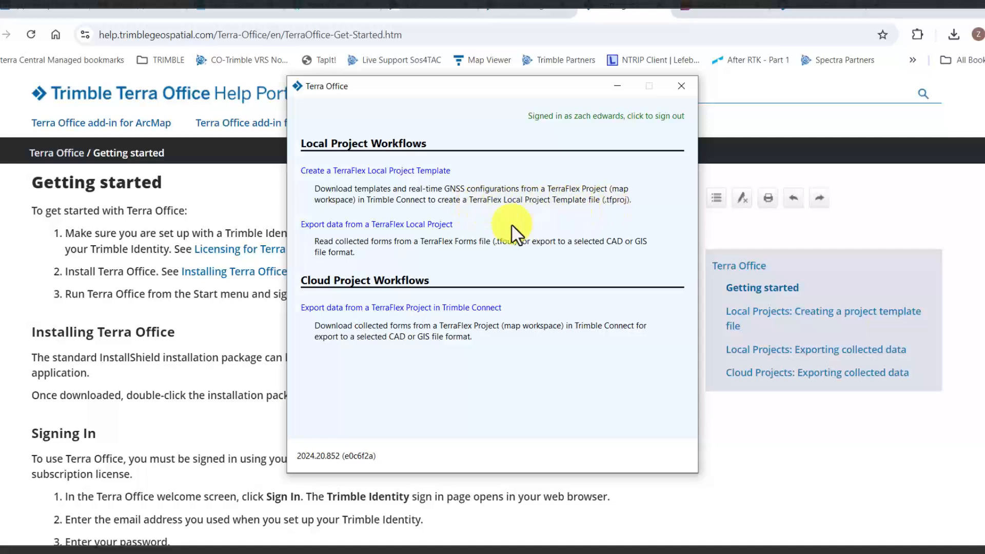
# Start a TerraFlex Local Project Template and select the TerraFlexTraining project
pyautogui.click(387, 174)
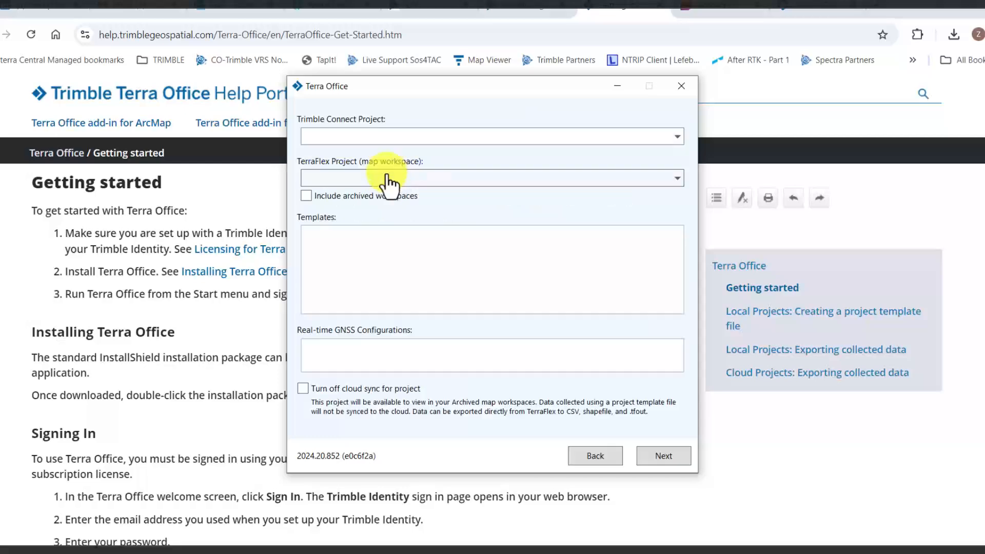
pyautogui.click(606, 138)
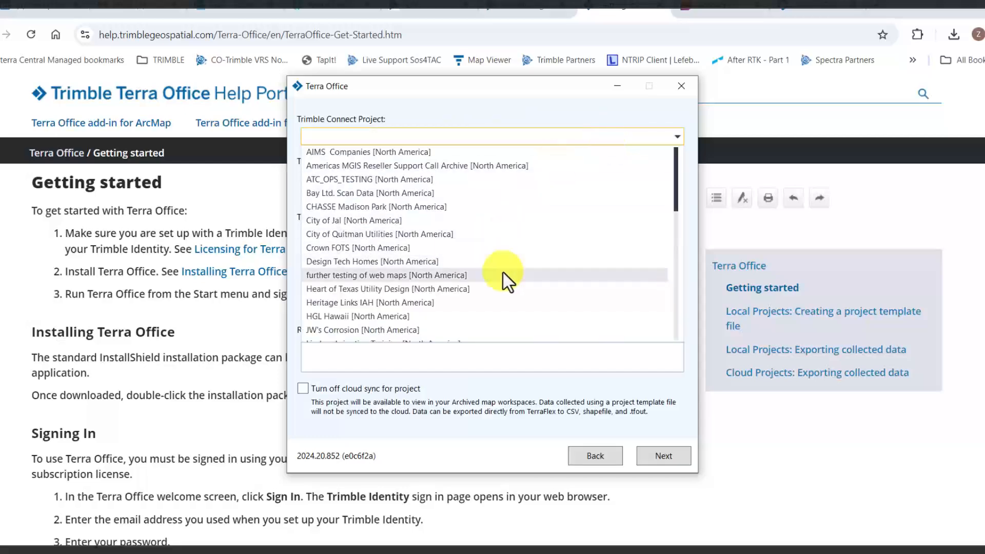
pyautogui.scroll(-10, 500, 280)
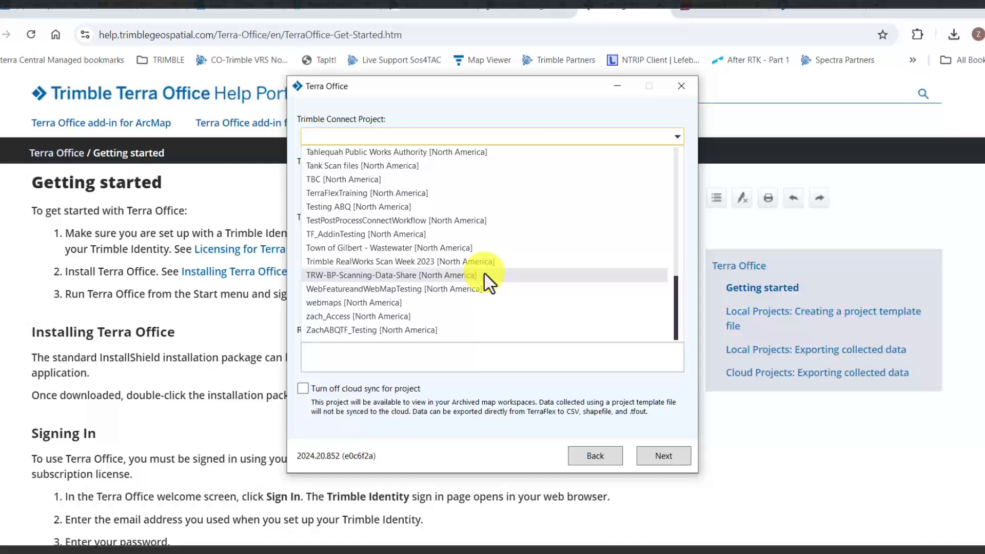
pyautogui.click(440, 195)
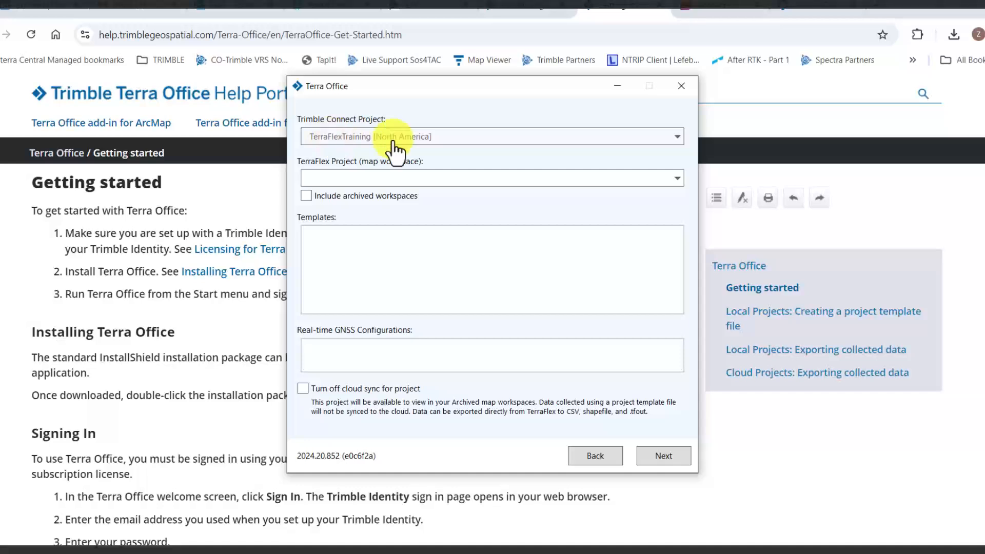
# Choose the UtilTestingNMcentral map workspace and review its GNSS configuration list
pyautogui.click(678, 183)
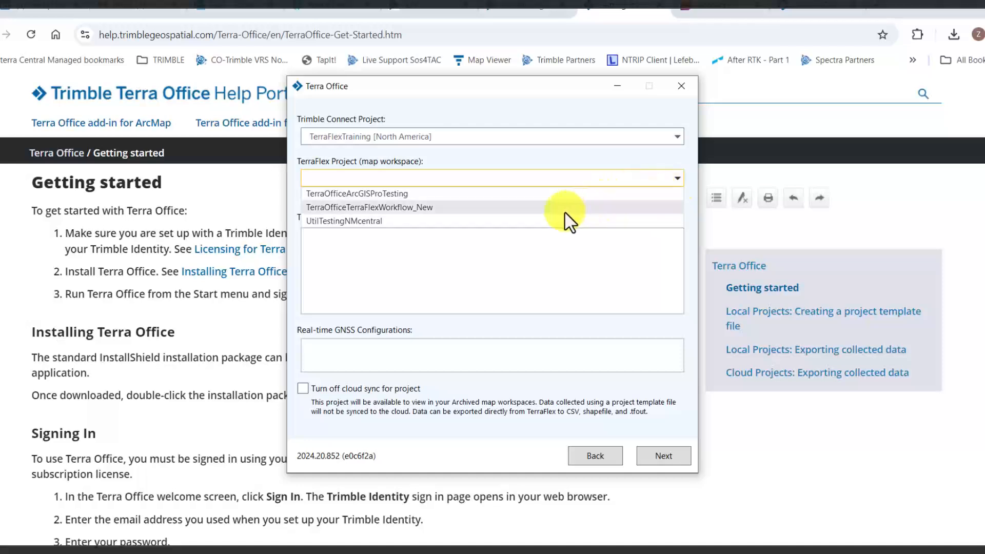
pyautogui.click(540, 222)
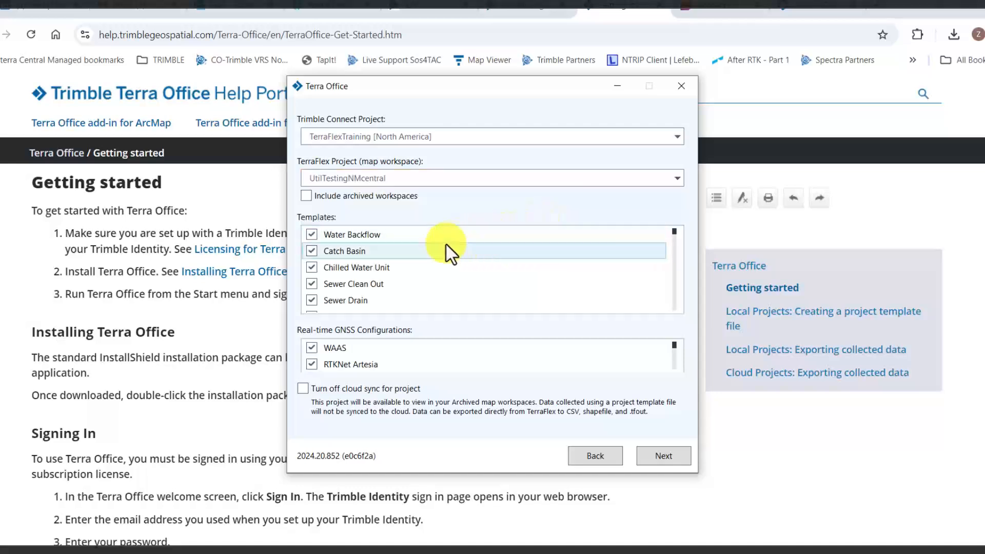
pyautogui.scroll(-10, 315, 309)
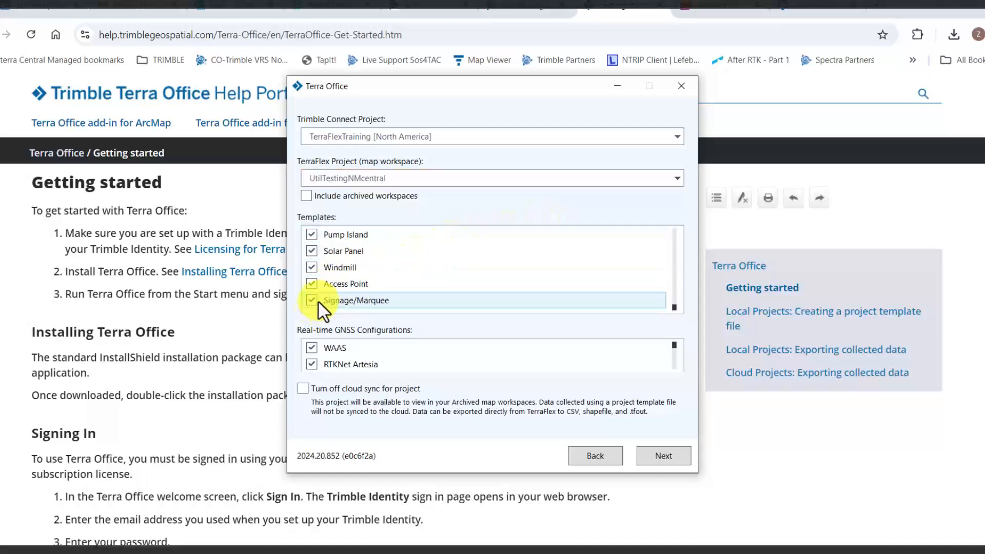
pyautogui.scroll(10, 319, 301)
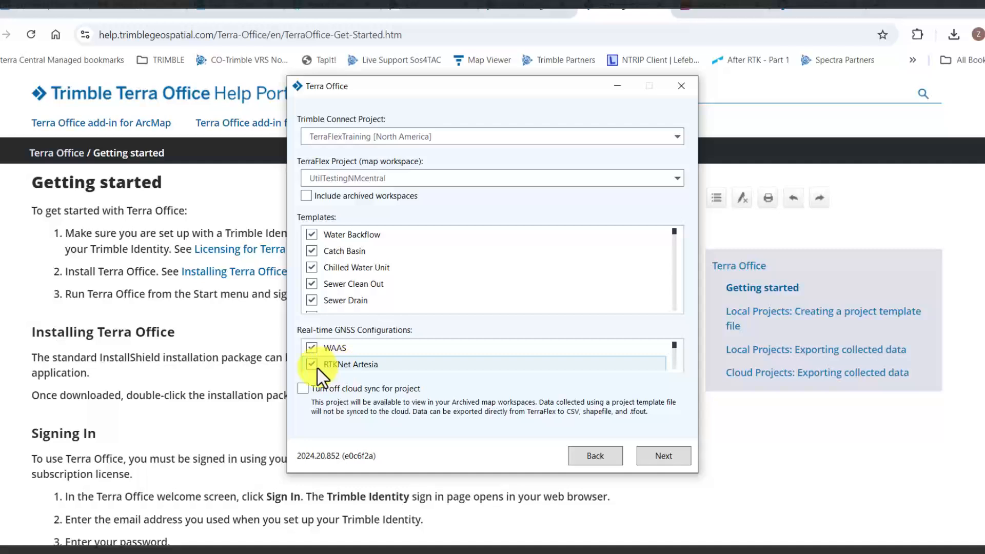
pyautogui.scroll(-1, 310, 366)
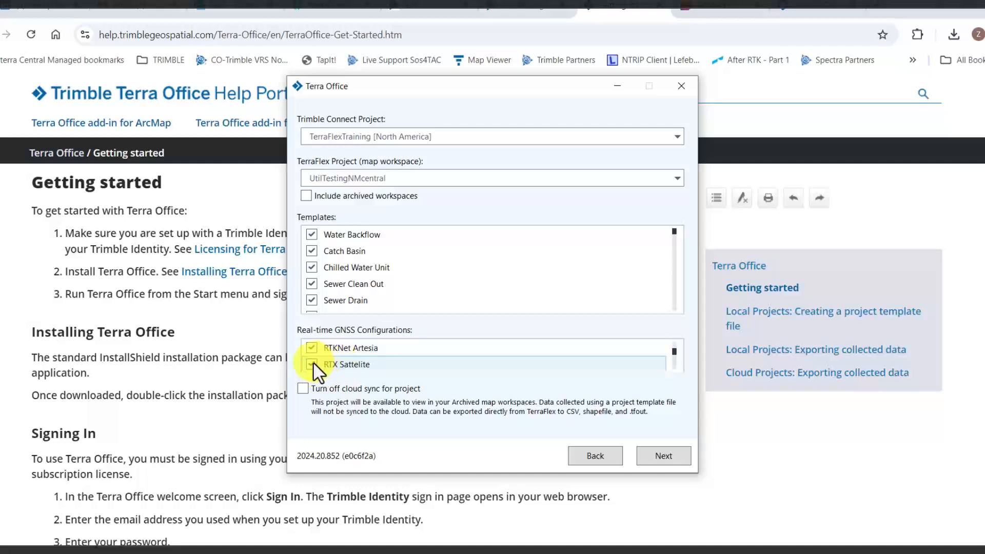
pyautogui.scroll(1, 313, 363)
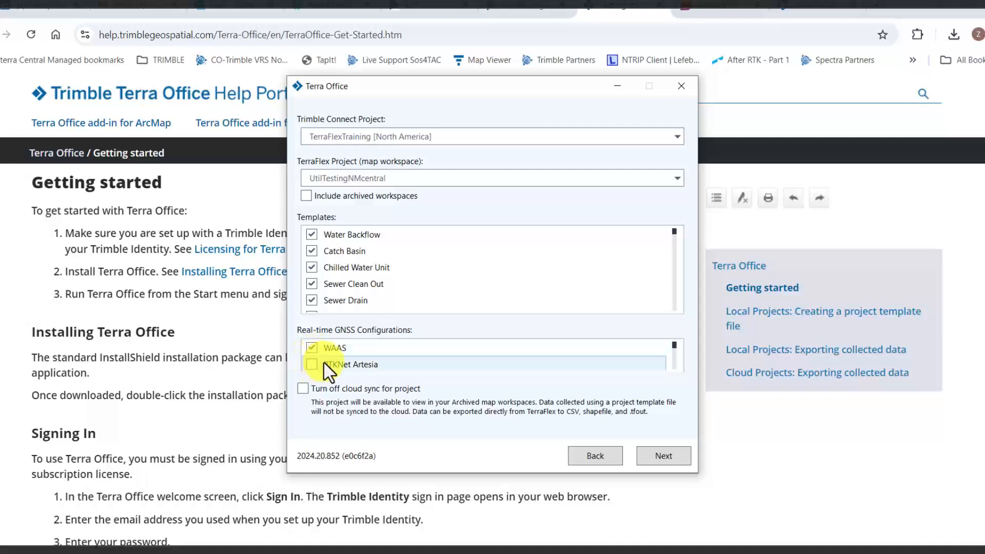
pyautogui.scroll(-1, 325, 365)
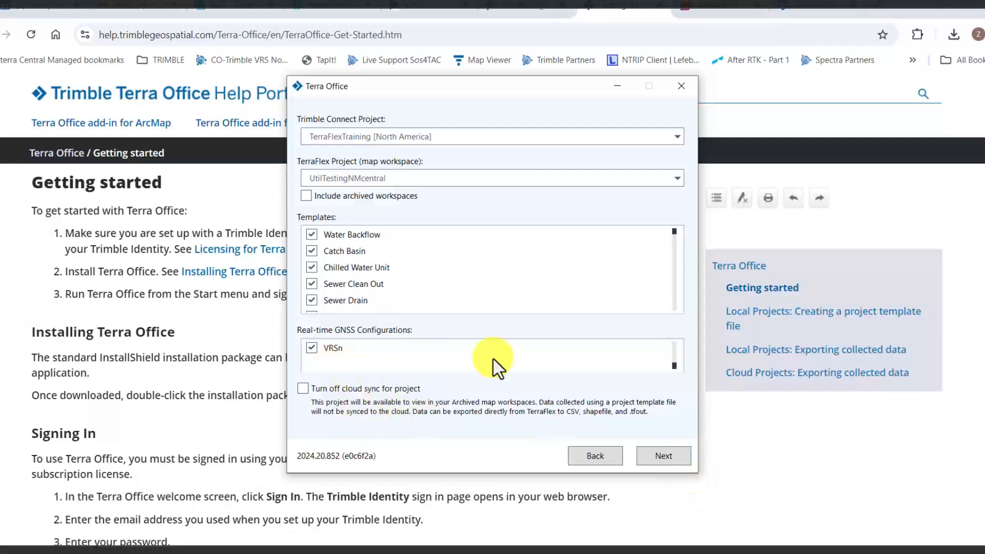
pyautogui.scroll(3, 674, 367)
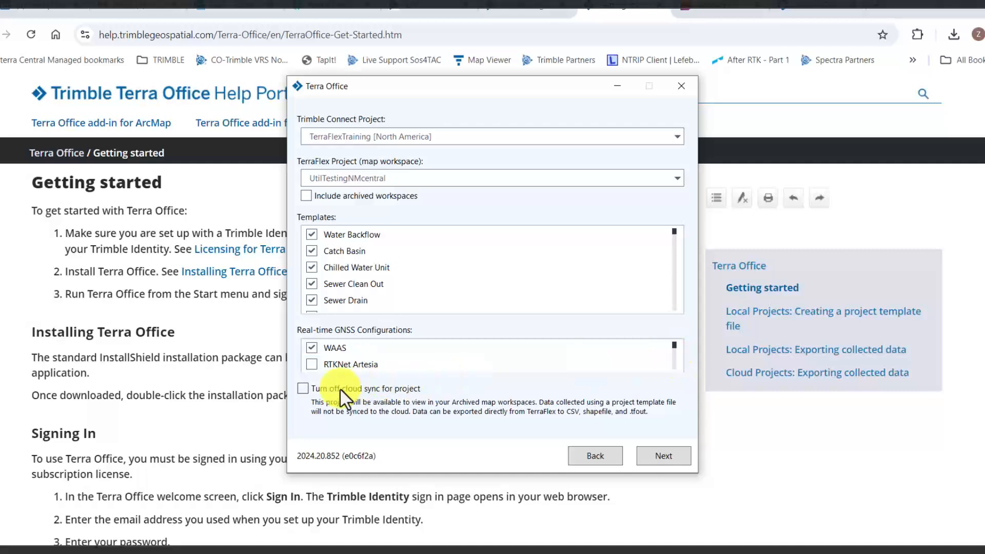
# Turn off cloud sync and browse to ExtraStorage (R:) > DocumentsFromCDrive > Training for saving
pyautogui.click(305, 389)
pyautogui.click(664, 457)
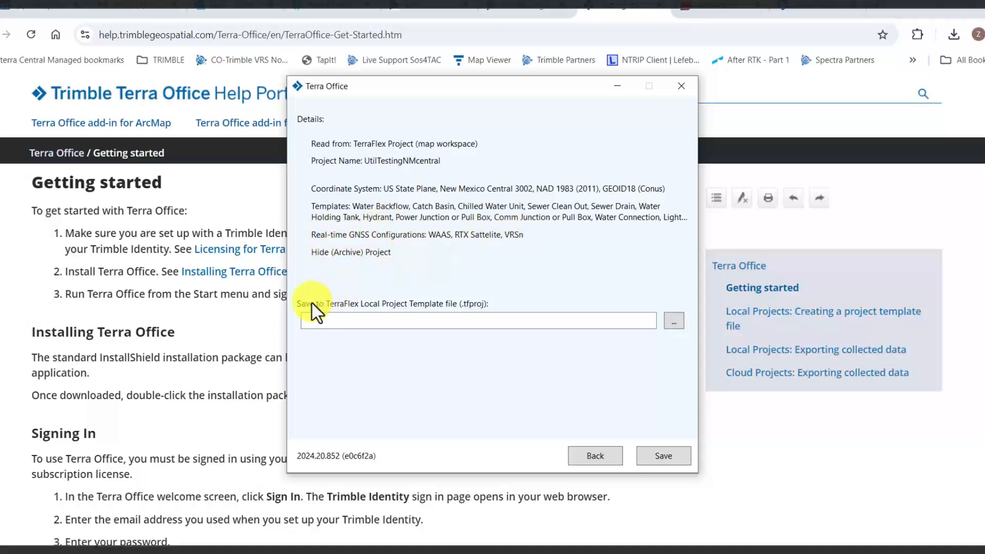
pyautogui.click(675, 325)
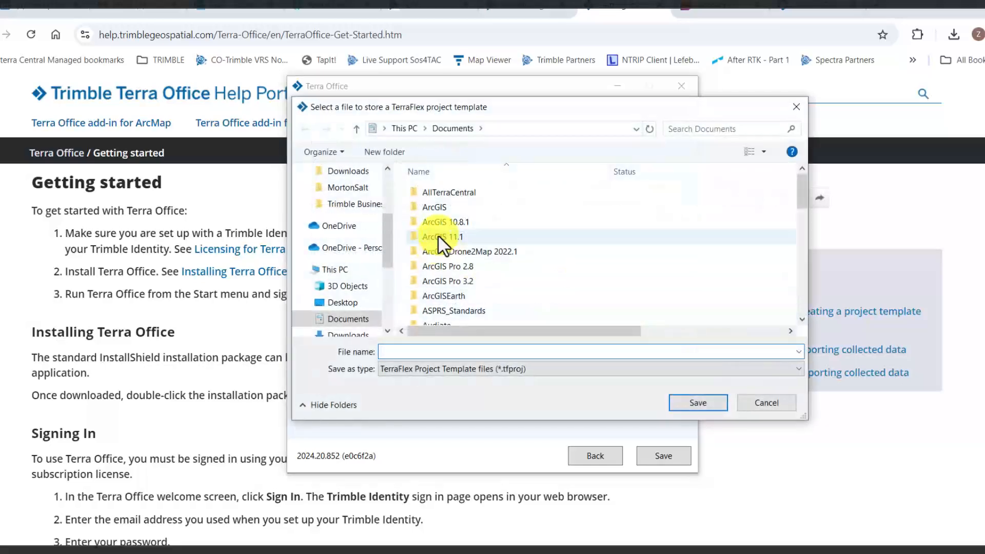
pyautogui.scroll(-3, 331, 306)
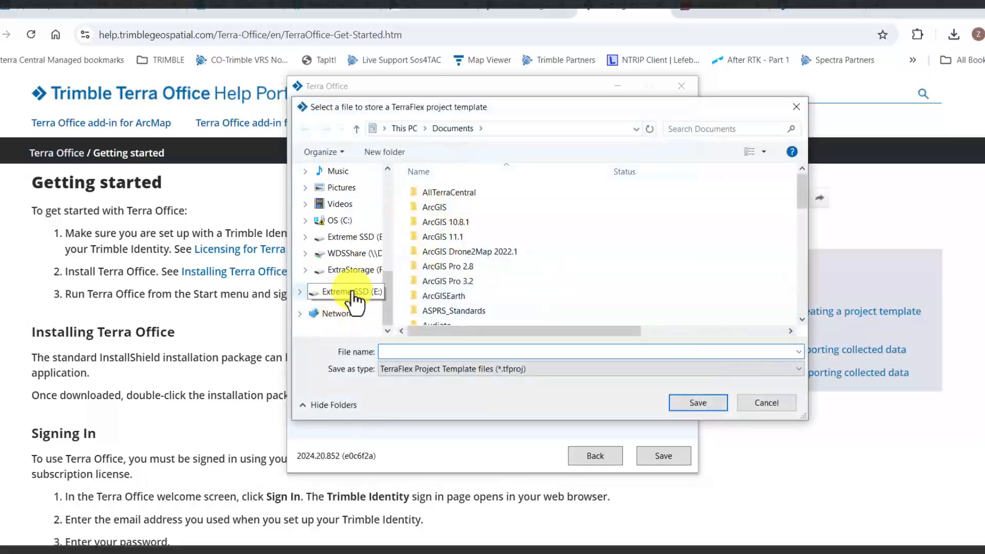
pyautogui.click(347, 302)
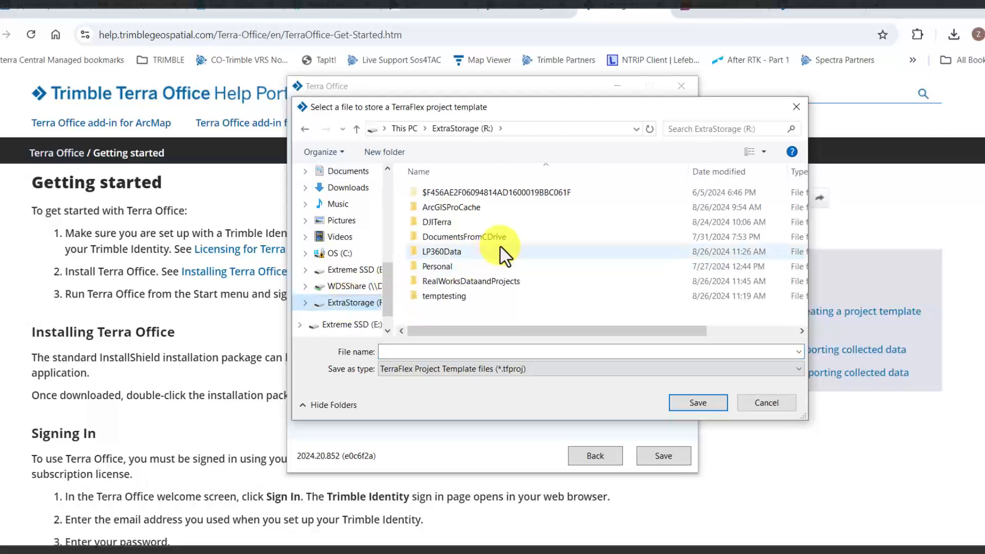
pyautogui.doubleClick(503, 236)
pyautogui.scroll(-5, 494, 265)
pyautogui.doubleClick(473, 272)
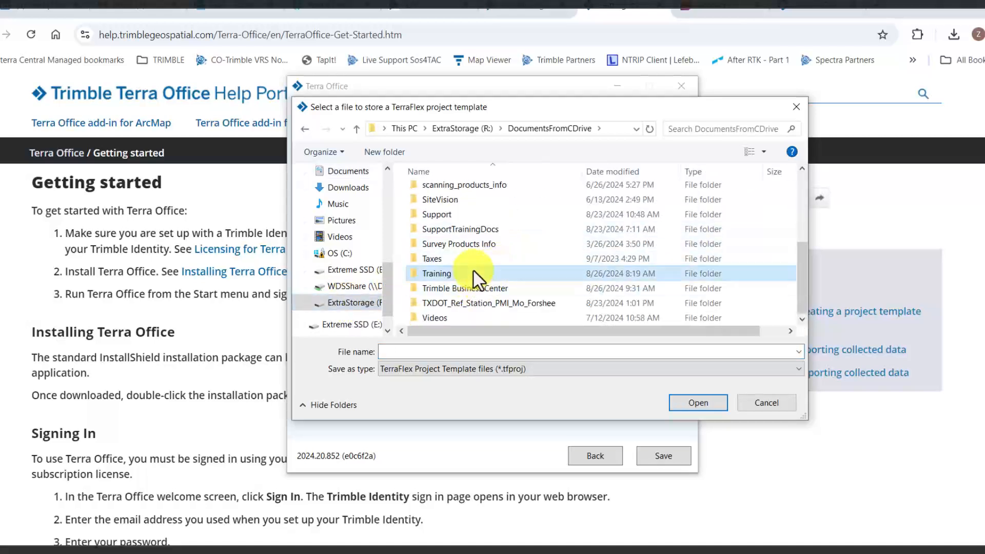
# Create the folder TrimbleTerraFlex2024LocalWorkflow inside Training and open it
pyautogui.click(384, 152)
pyautogui.write('T')
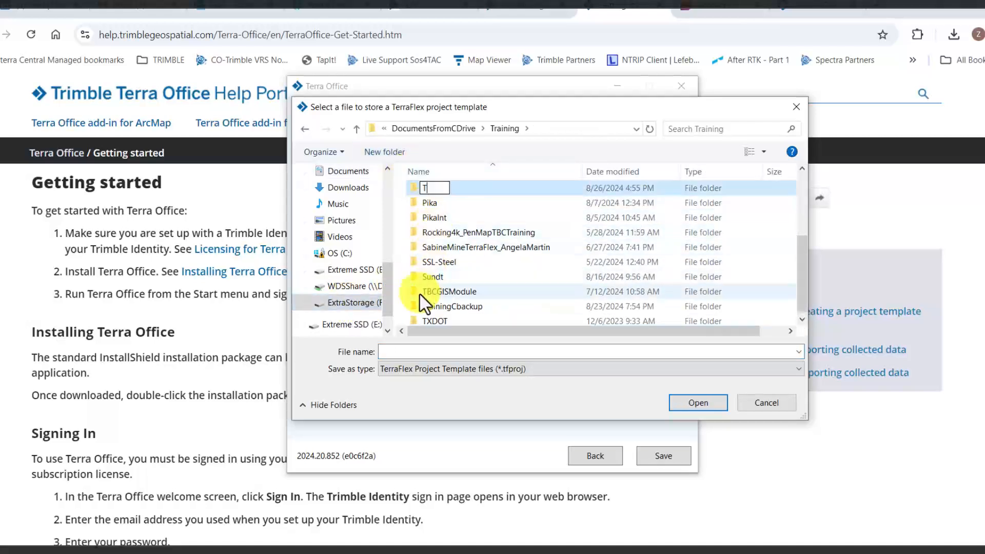
pyautogui.write('rimbleTerraF')
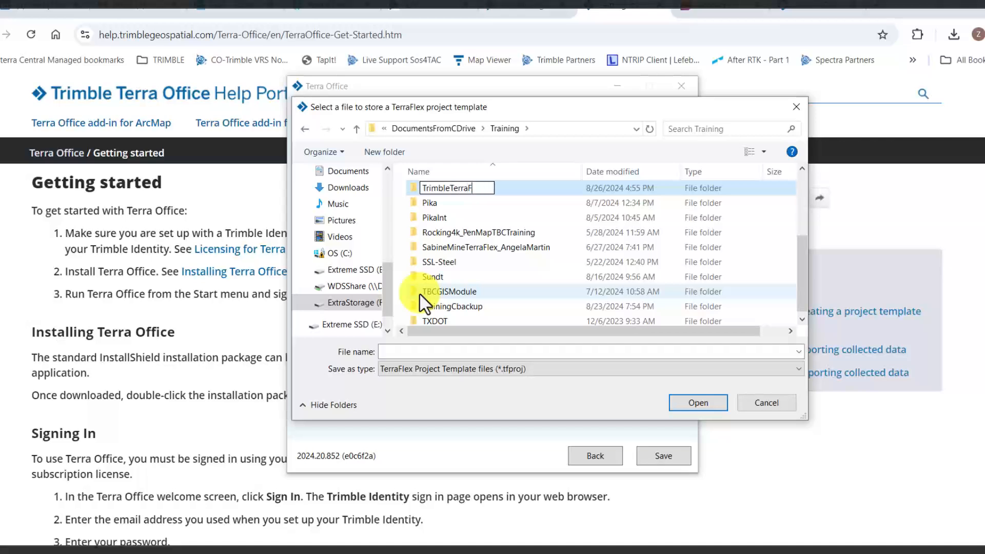
pyautogui.write('lex2023LocalWorkflow')
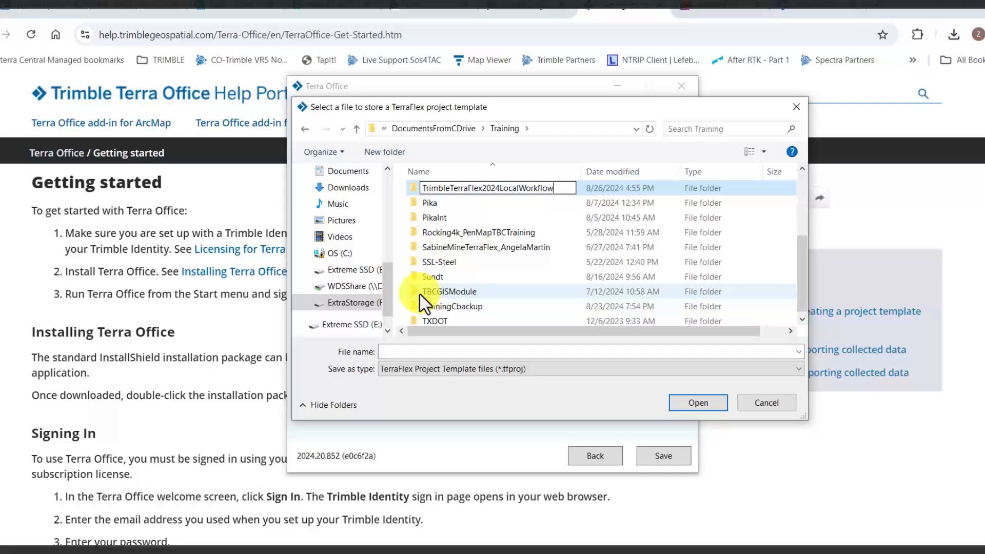
pyautogui.press('Return')
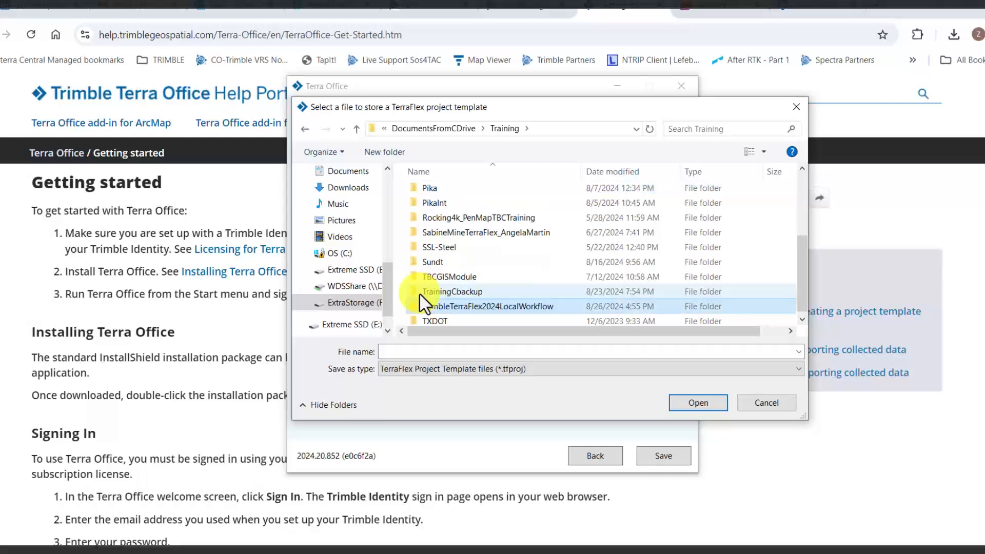
pyautogui.doubleClick(491, 305)
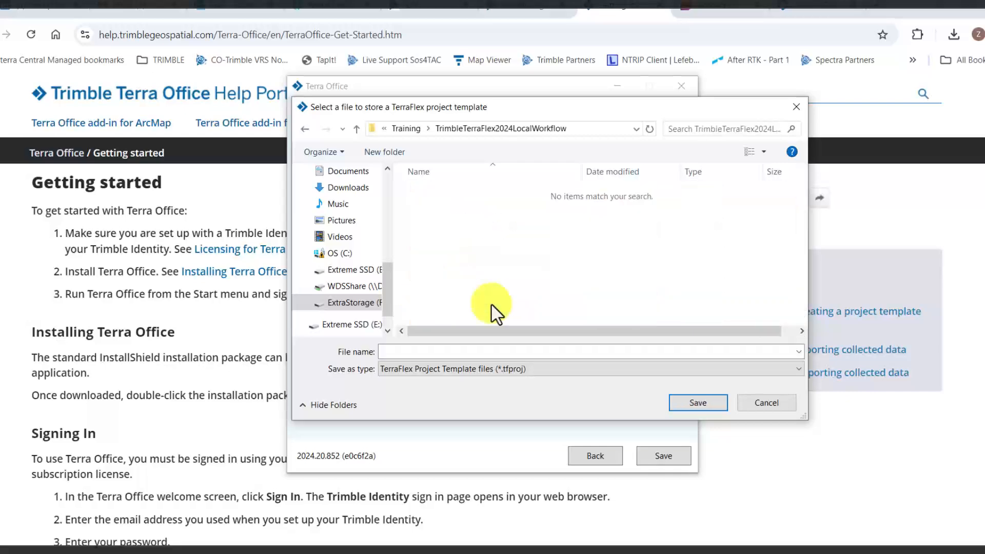
# Save the template as LocalWorkflowNMUtilities.tfproj and acknowledge the export confirmation
pyautogui.click(564, 354)
pyautogui.write('LocalWorkflowNMUtilities')
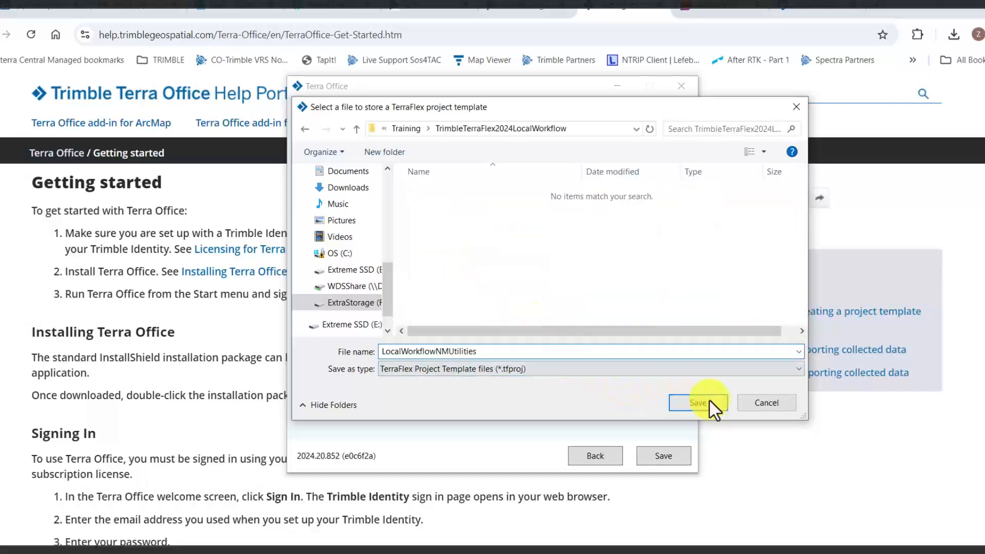
pyautogui.click(709, 399)
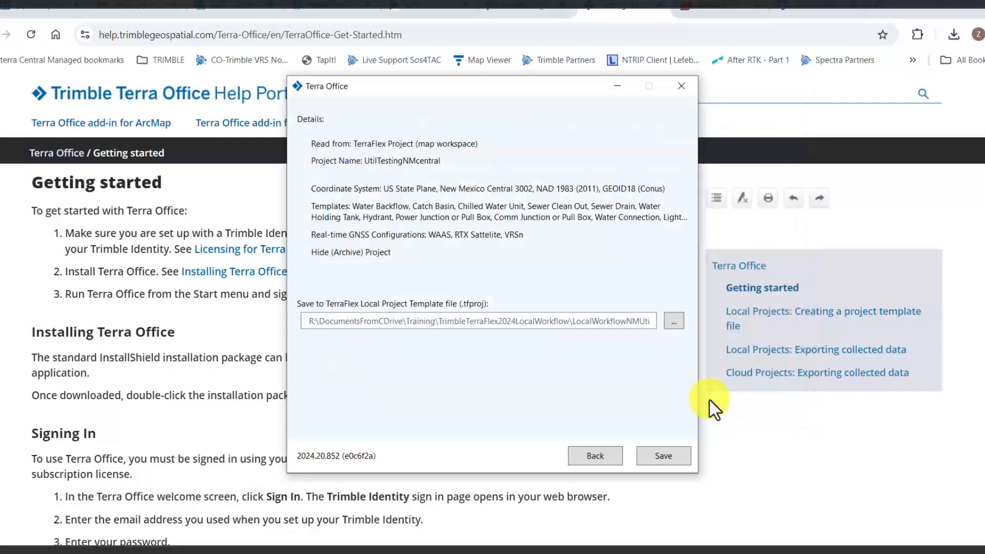
pyautogui.click(663, 456)
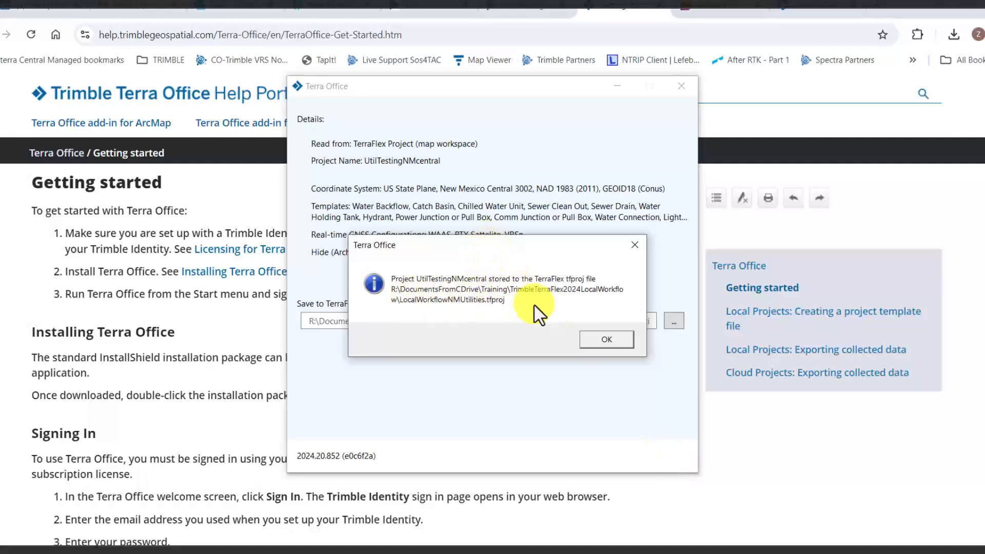
pyautogui.click(600, 340)
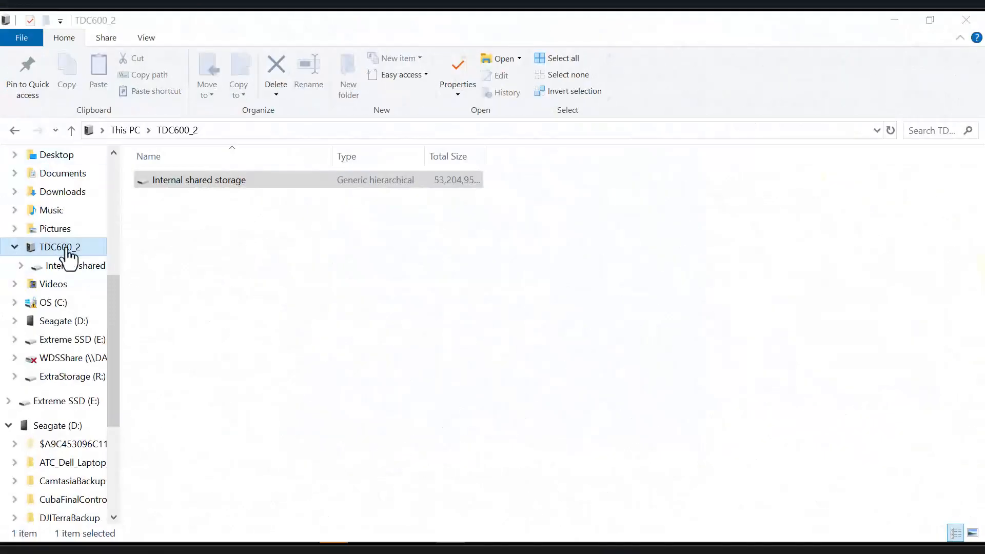
# Browse the TDC600_2 internal shared storage to TerraFlex_migrated's offline account folder
pyautogui.doubleClick(196, 186)
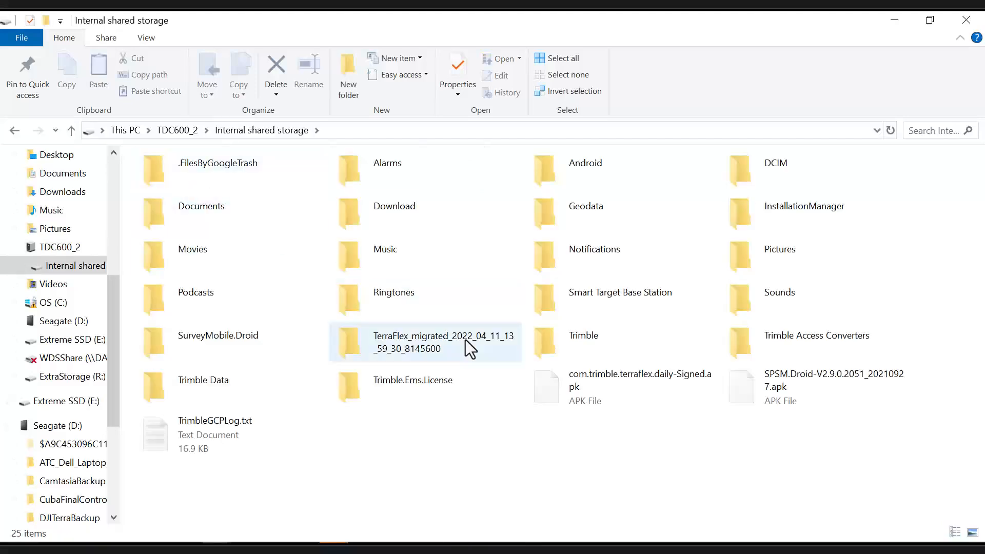
pyautogui.doubleClick(411, 350)
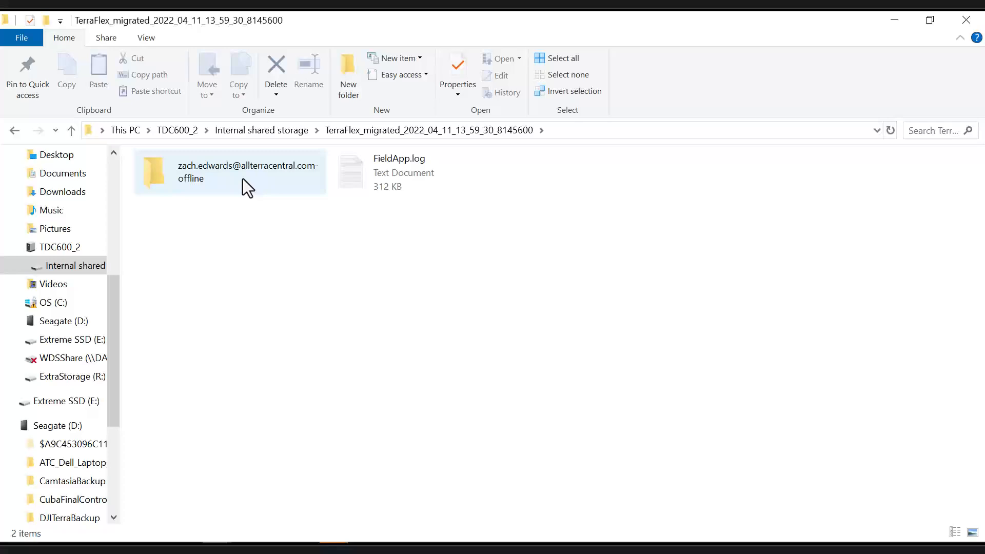
pyautogui.doubleClick(242, 178)
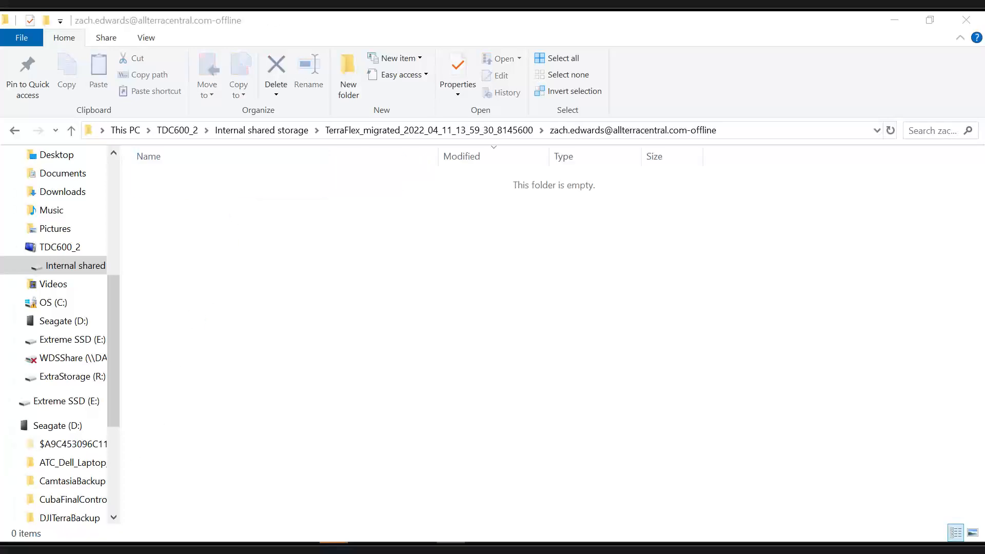
# Drag LocalWorkflowNMUtilities.tfproj from the local folder window into the device's offline folder
pyautogui.moveTo(0, 154); pyautogui.dragTo(357, 131)
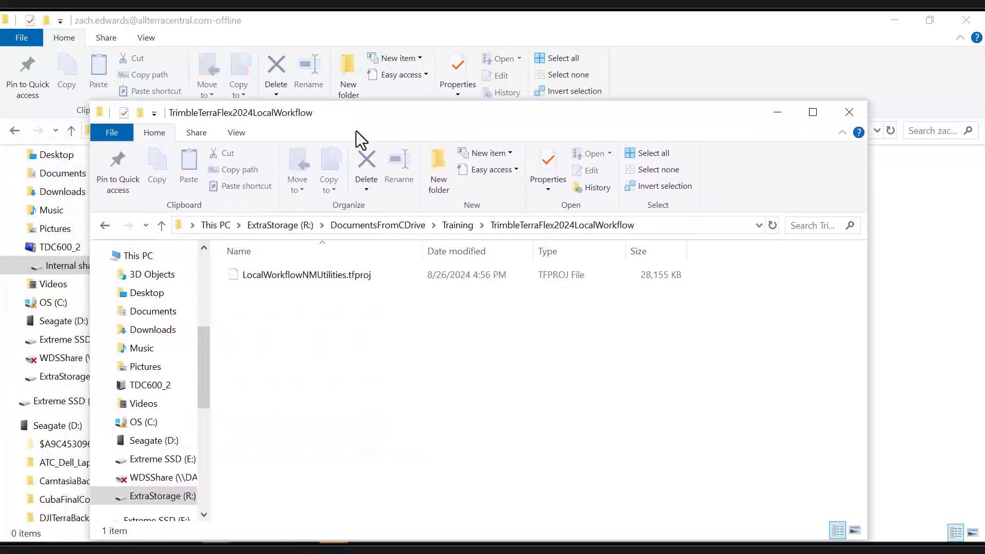
pyautogui.click(339, 278)
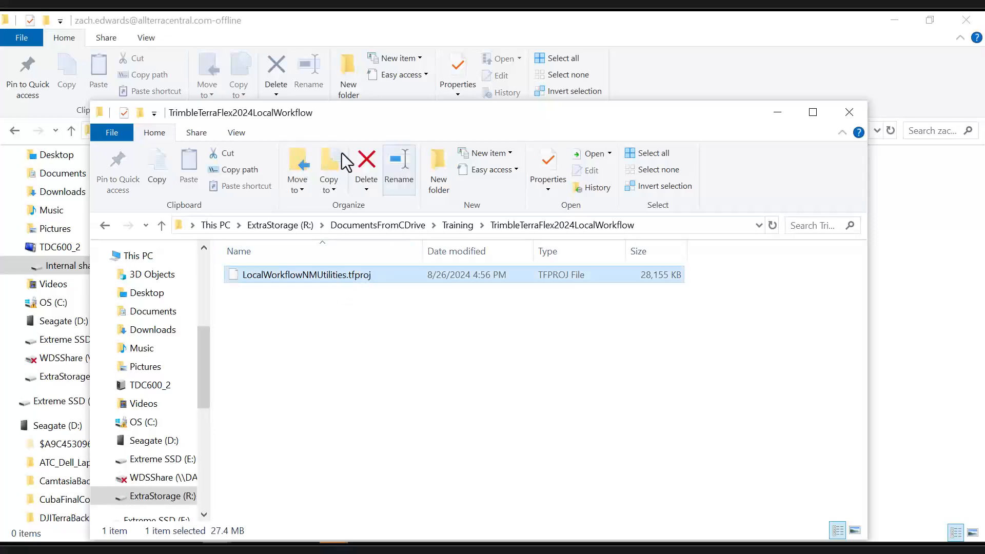
pyautogui.moveTo(301, 275); pyautogui.dragTo(902, 258)
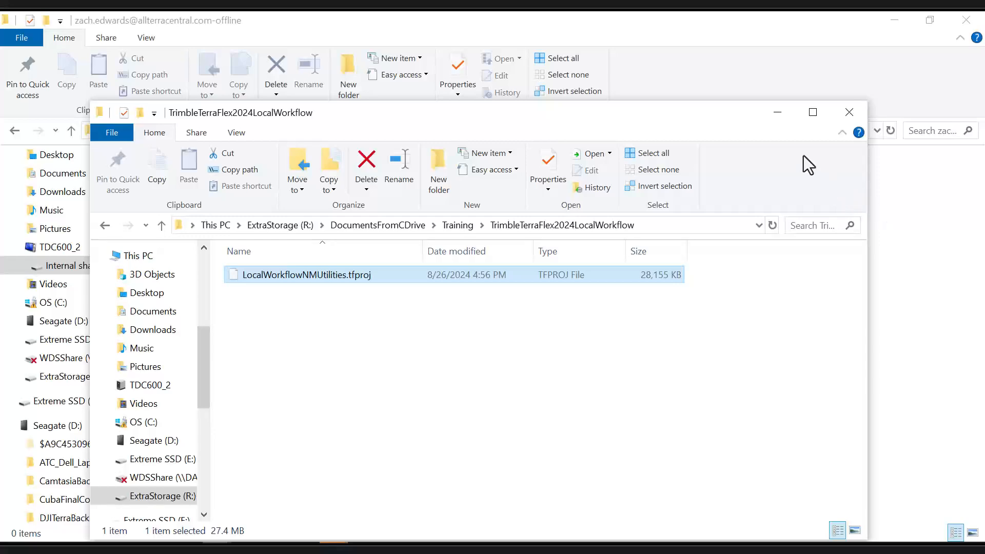
pyautogui.click(777, 114)
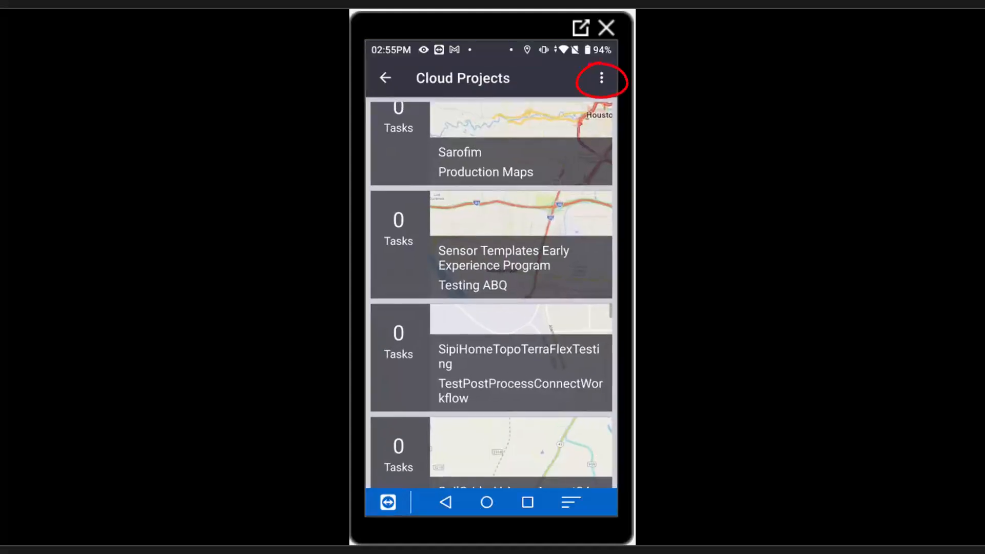
# Switch TerraFlex to Local Mode from the project list's options menu, confirming with YES
pyautogui.click(601, 78)
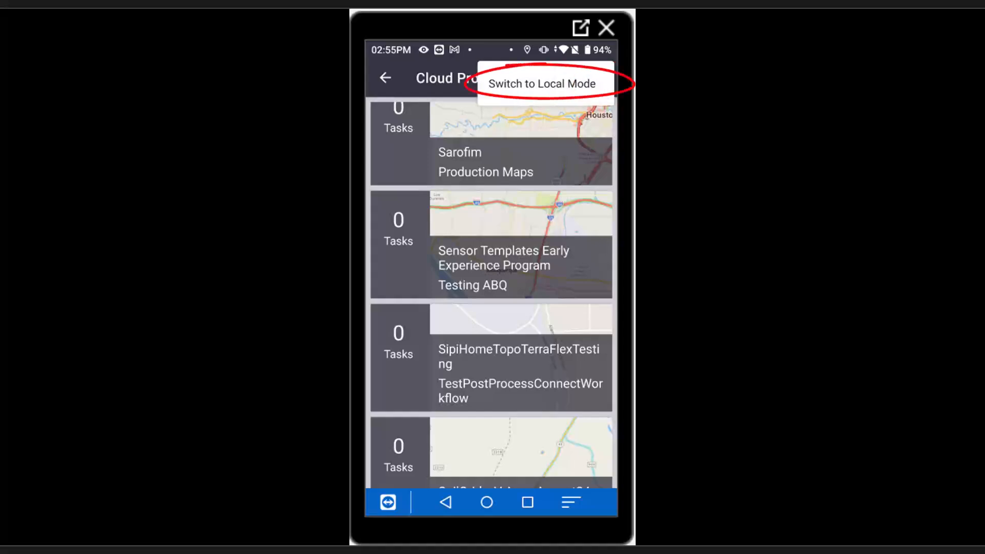
pyautogui.click(542, 83)
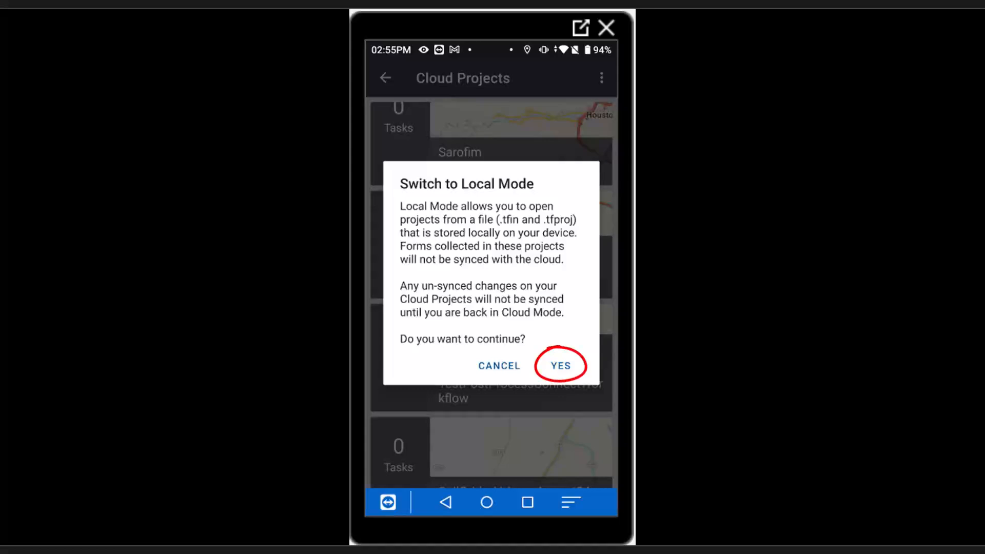
pyautogui.click(561, 366)
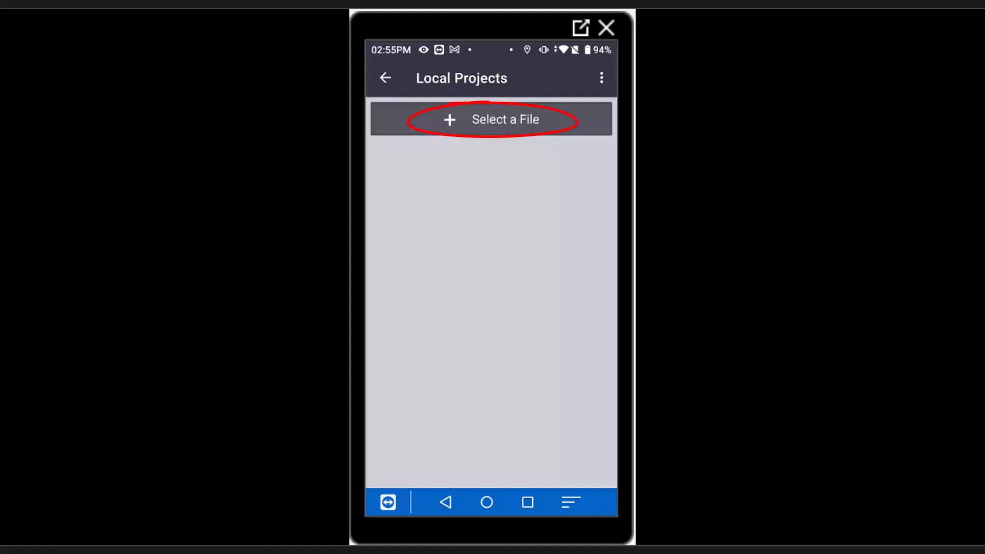
# Pick LocalWorkflowNMUtilities.tfproj from TDC600_2 > TerraFlex_migrated > offline folder as the template
pyautogui.click(492, 119)
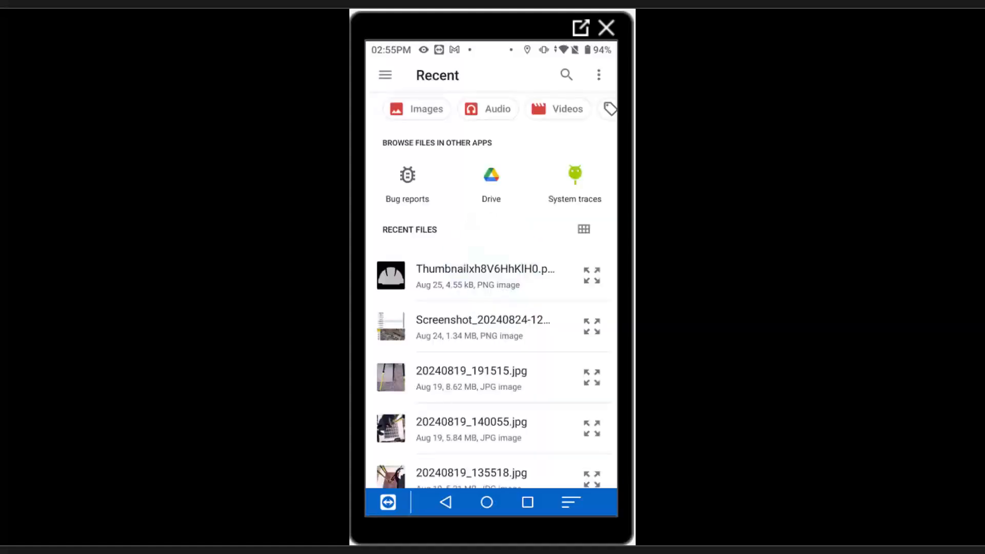
pyautogui.click(385, 75)
pyautogui.click(435, 295)
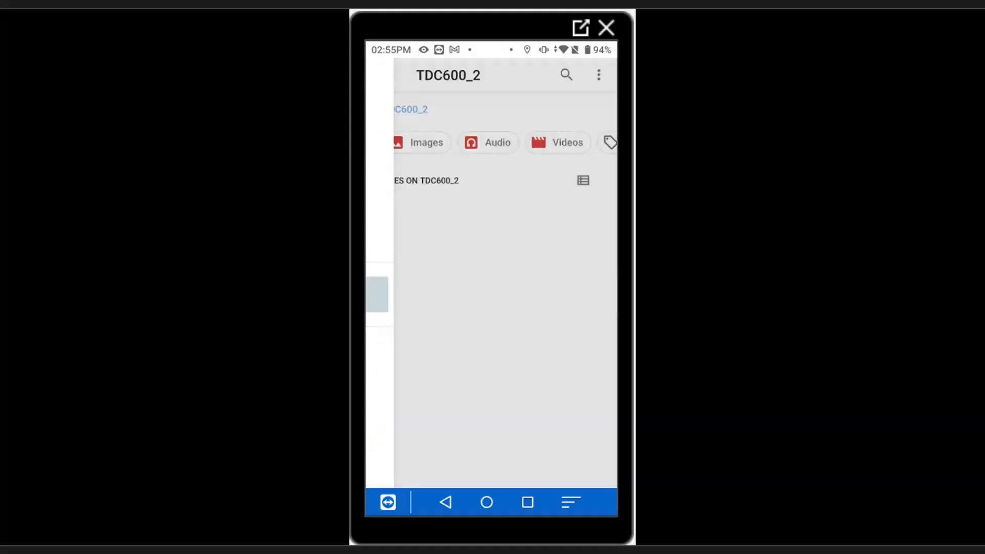
pyautogui.scroll(-4, 492, 308)
pyautogui.click(446, 347)
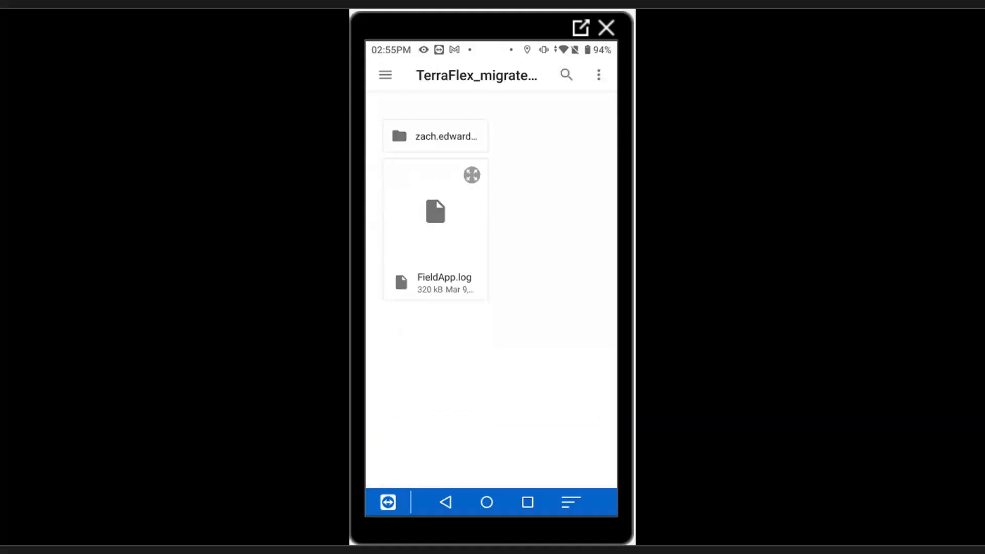
pyautogui.click(436, 110)
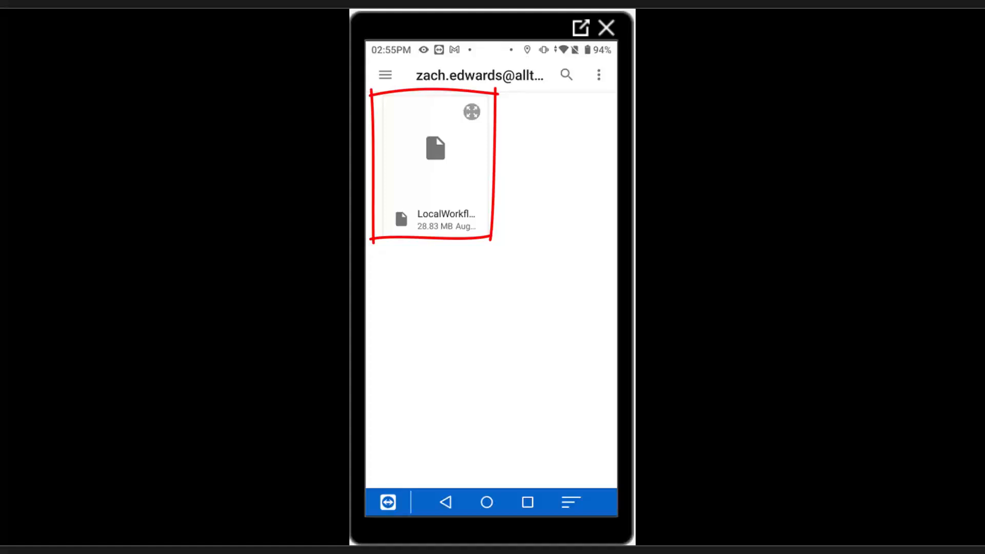
pyautogui.click(436, 165)
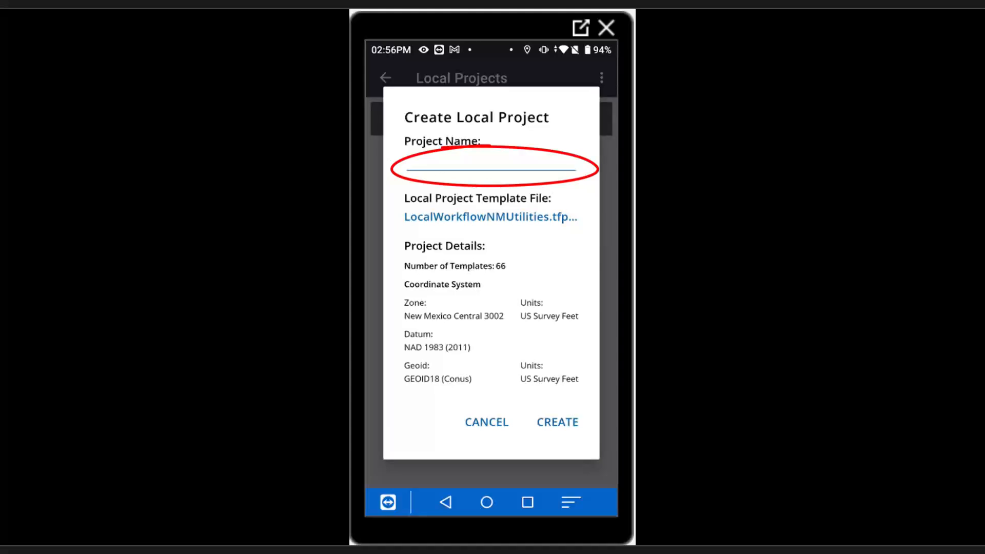
# Name the local project LocalWKFLVideoProj and create it from the template
pyautogui.click(491, 163)
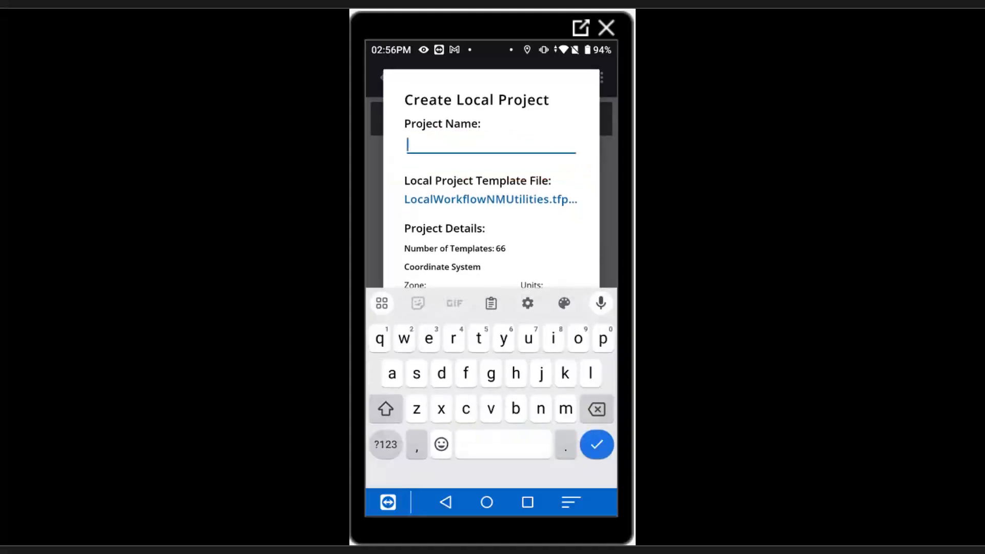
pyautogui.write('Local')
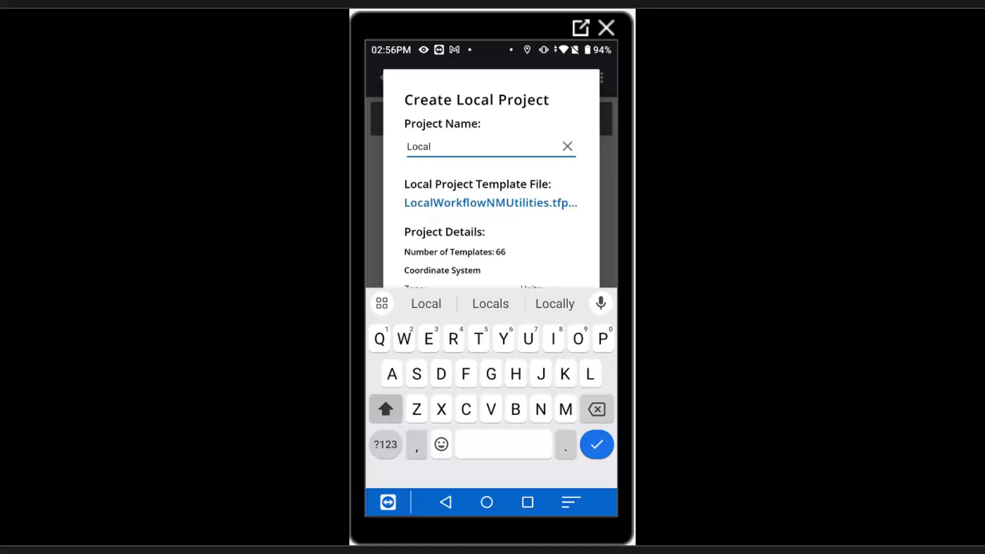
pyautogui.write('WKF')
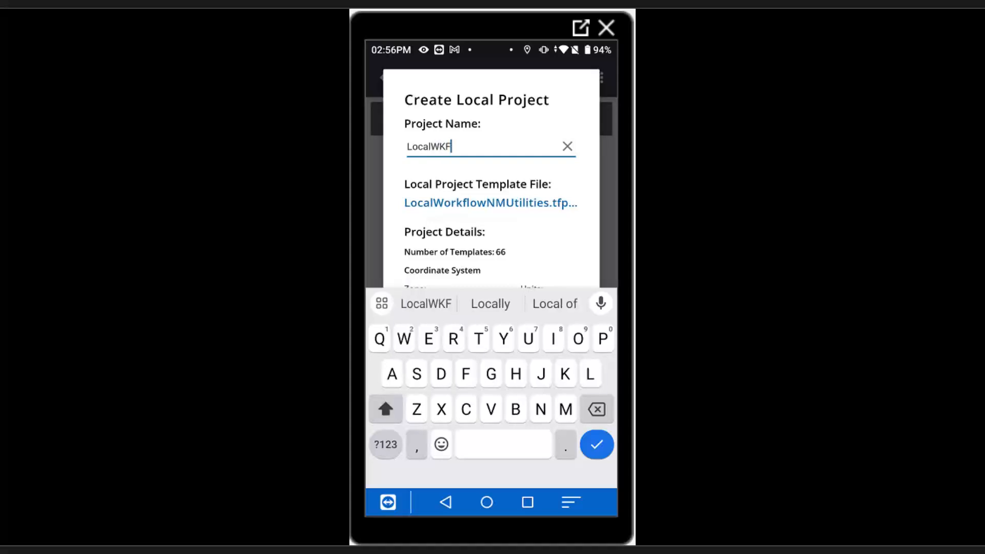
pyautogui.write('L')
pyautogui.write('VideoPr')
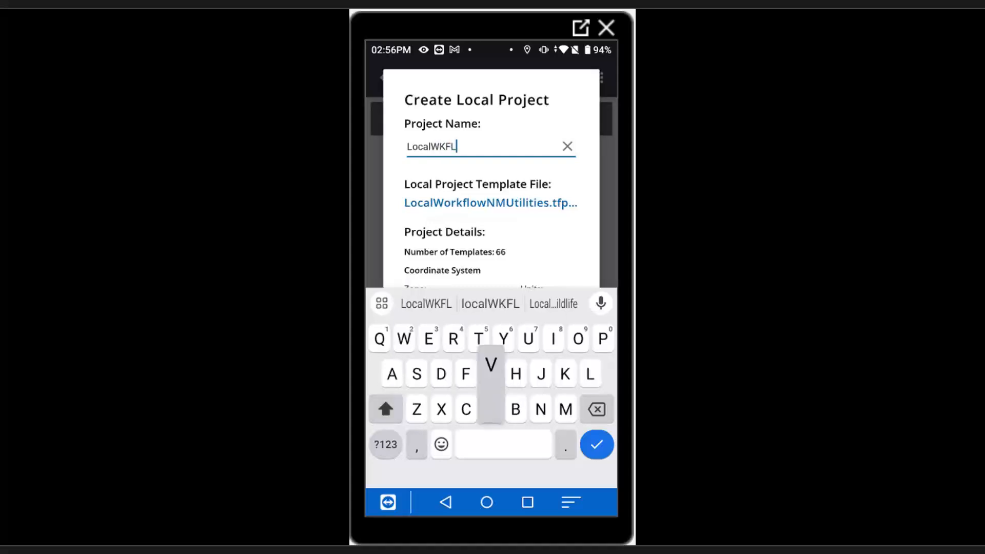
pyautogui.write('oj')
pyautogui.press('Return')
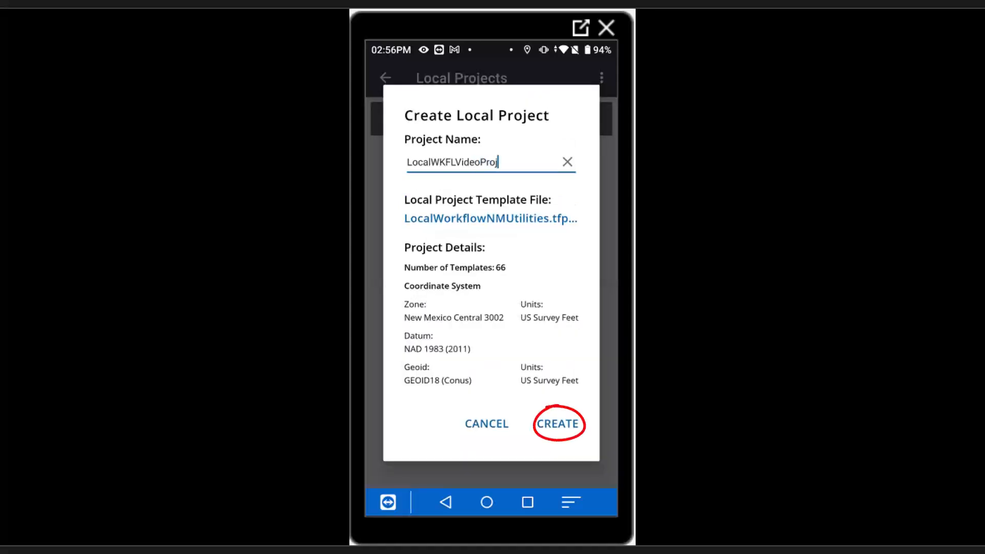
pyautogui.click(558, 424)
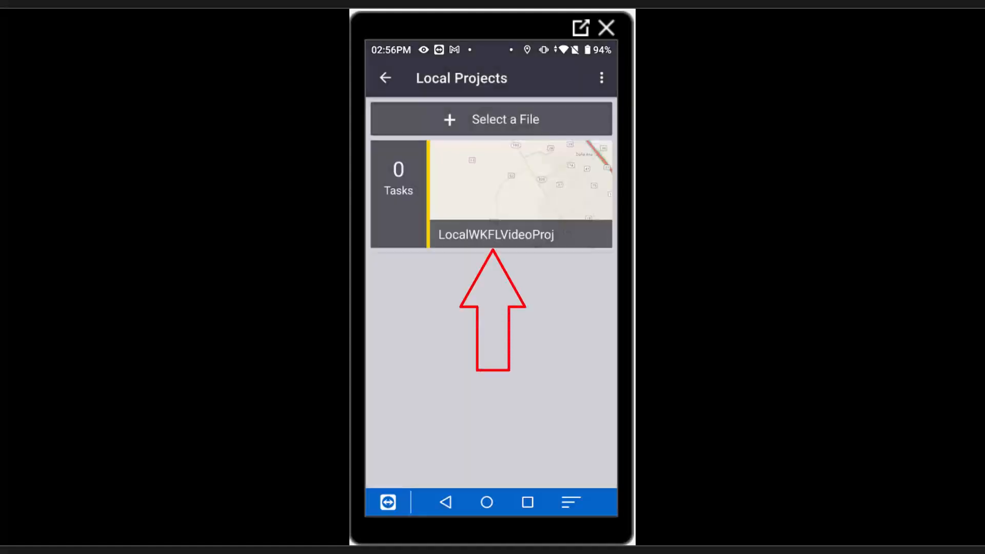
# Open LocalWKFLVideoProj and set Settings > Export Forms Format to Export CSV
pyautogui.click(520, 194)
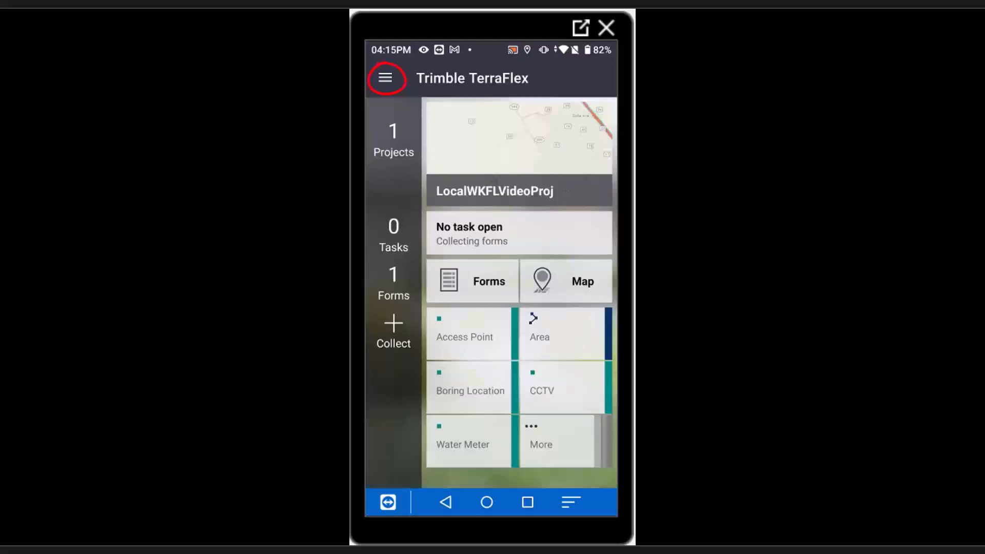
pyautogui.click(385, 78)
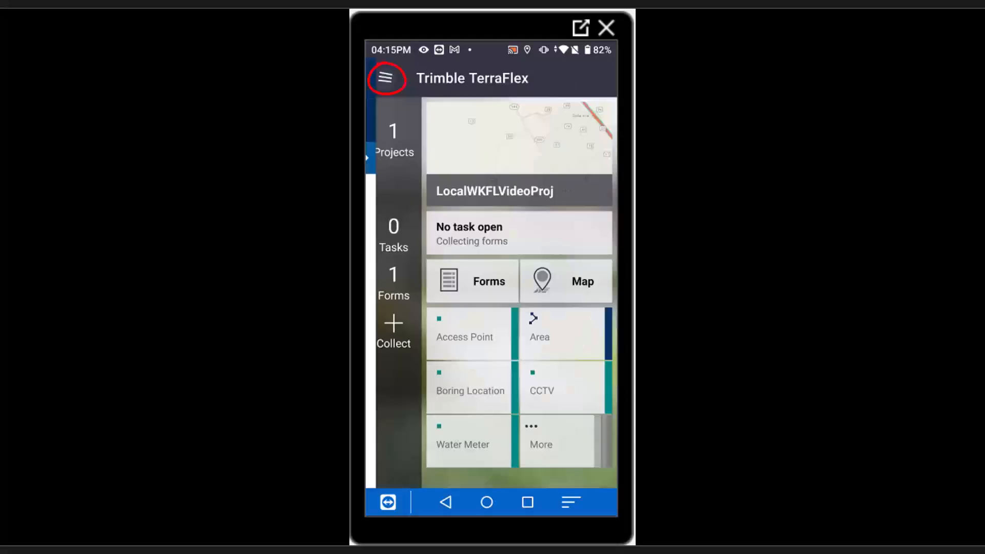
pyautogui.click(423, 358)
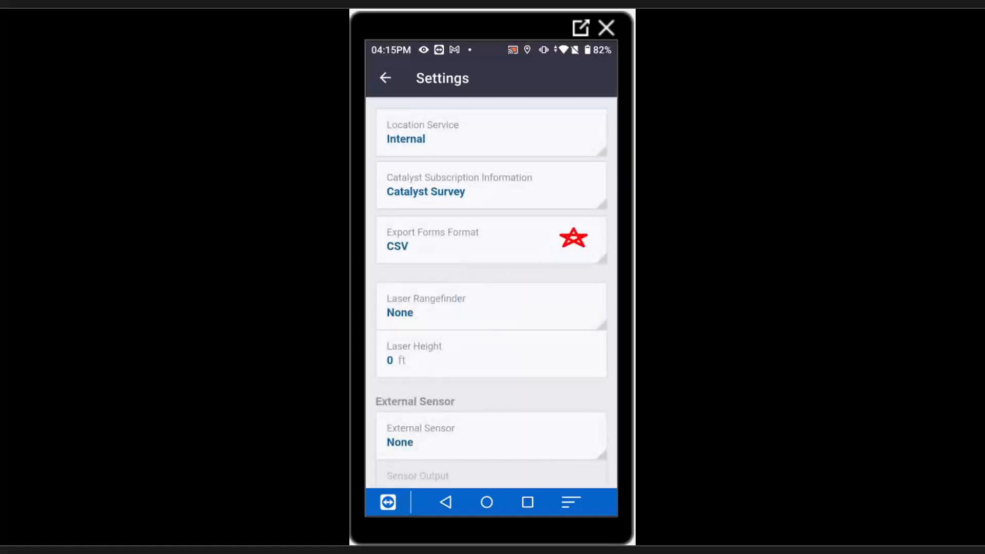
pyautogui.click(462, 239)
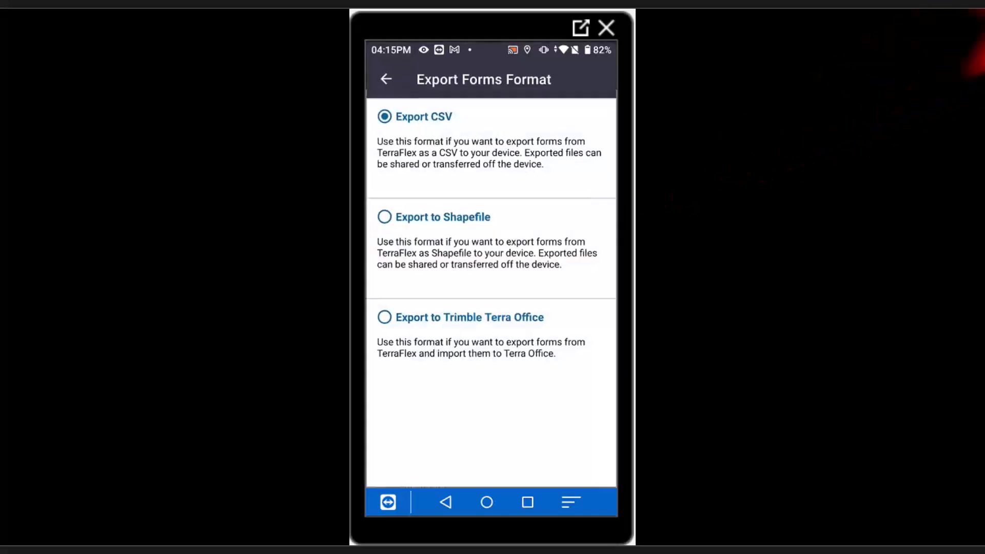
pyautogui.click(384, 217)
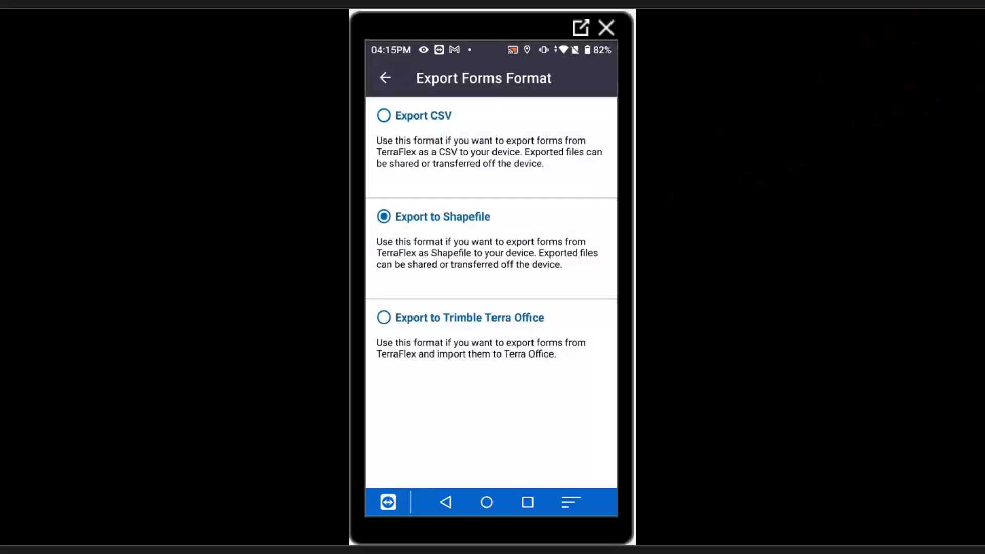
pyautogui.click(383, 318)
pyautogui.click(384, 216)
pyautogui.click(384, 115)
pyautogui.click(386, 78)
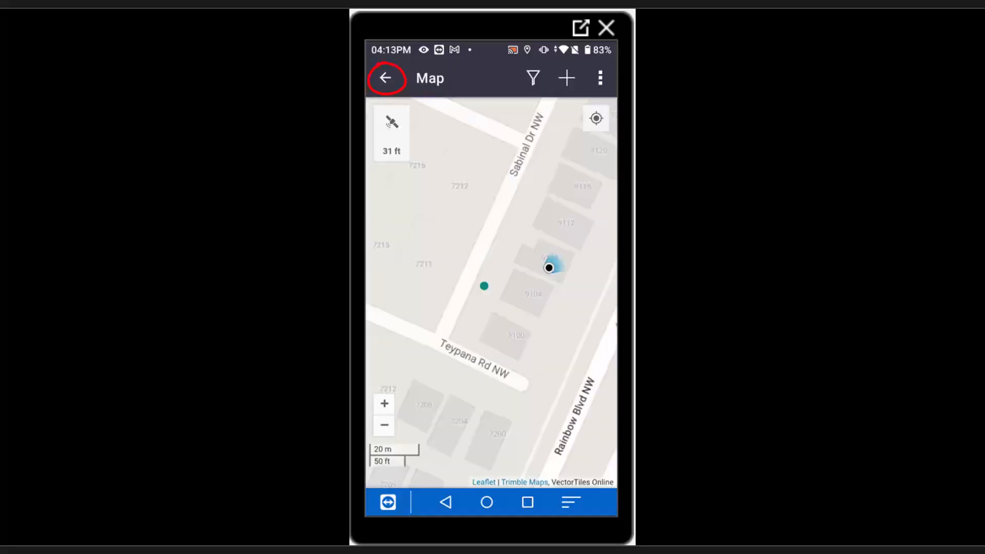
# Export the project's new completed forms as CSV to Downloads and acknowledge the success message
pyautogui.click(386, 78)
pyautogui.click(385, 78)
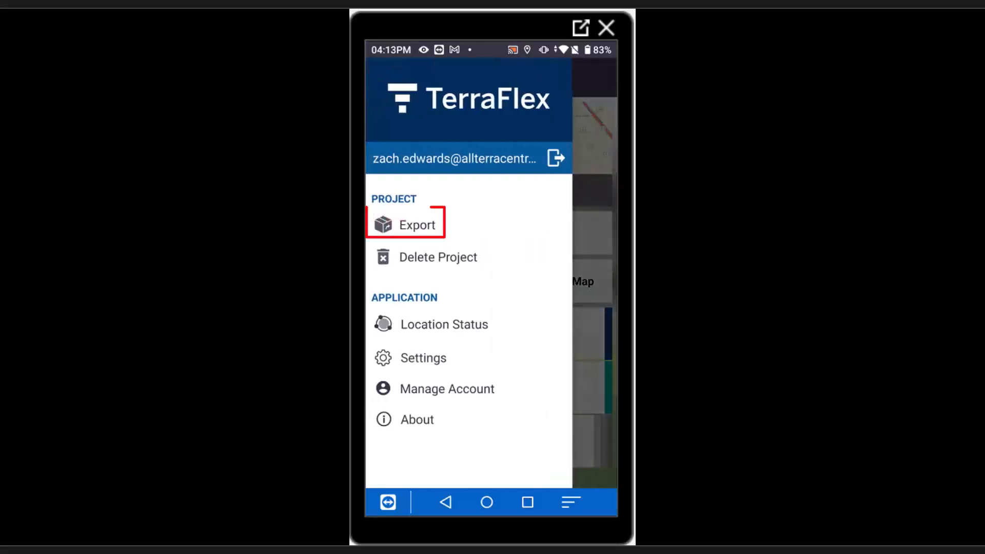
pyautogui.click(410, 224)
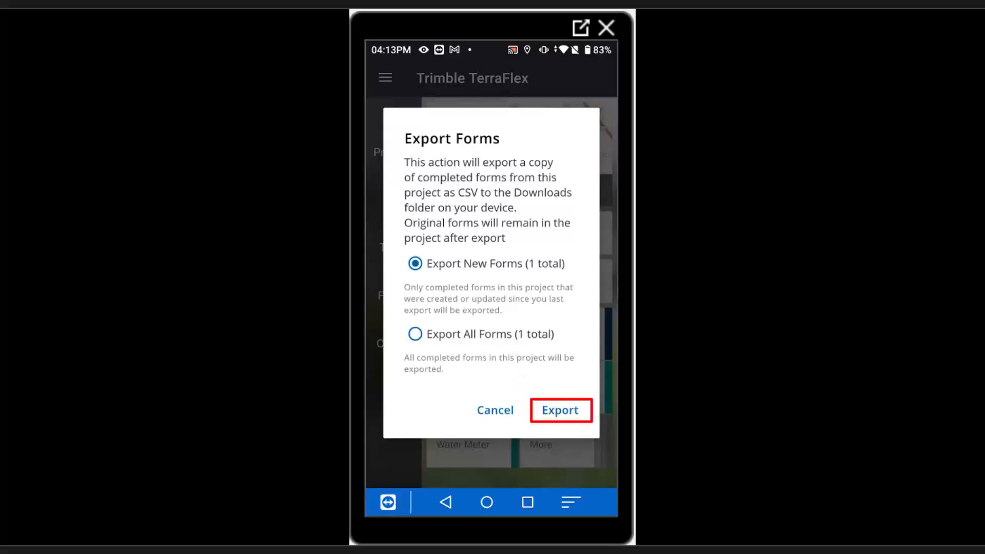
pyautogui.click(561, 411)
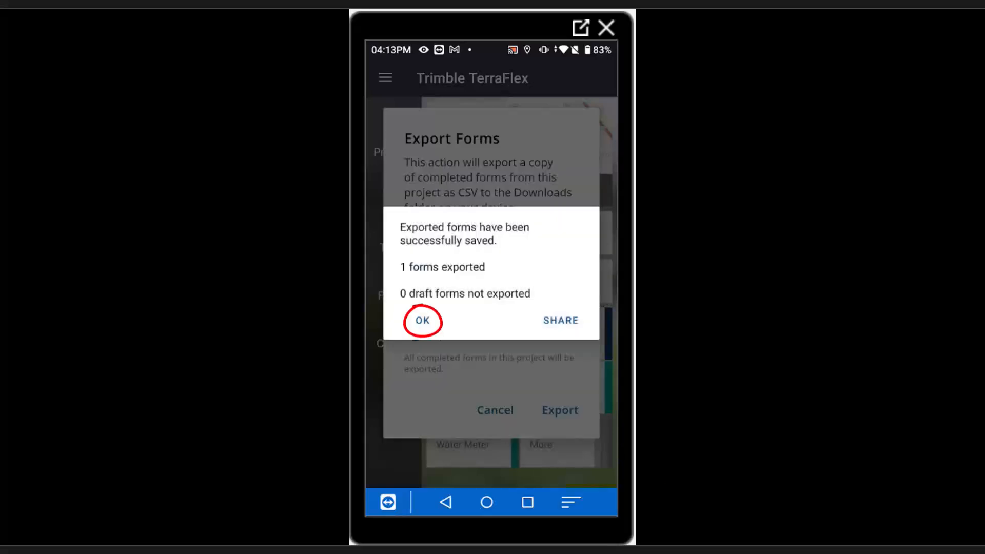
pyautogui.click(423, 320)
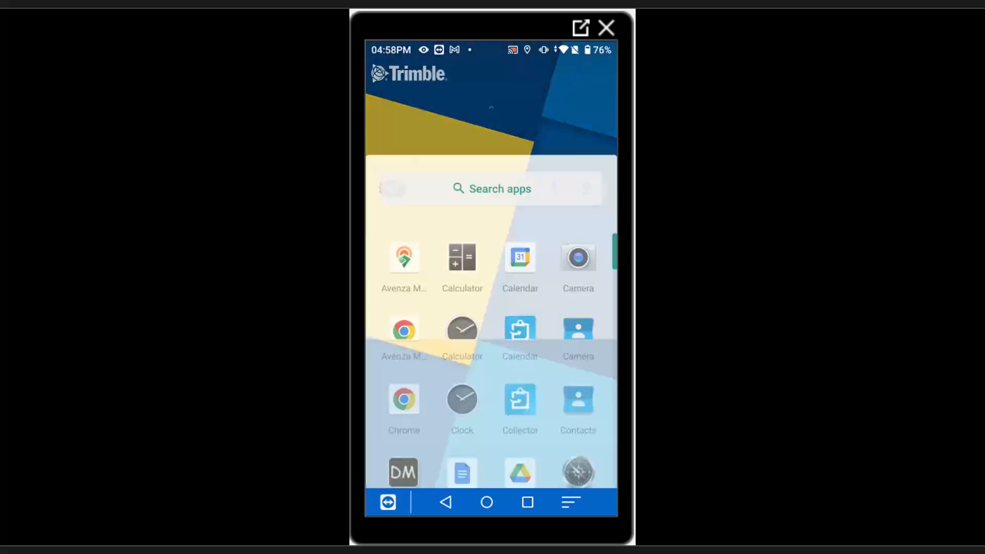
# Extract Export-20240828-165807.zip in Downloads with Files by Google, producing Water_Meter.csv
pyautogui.click(463, 367)
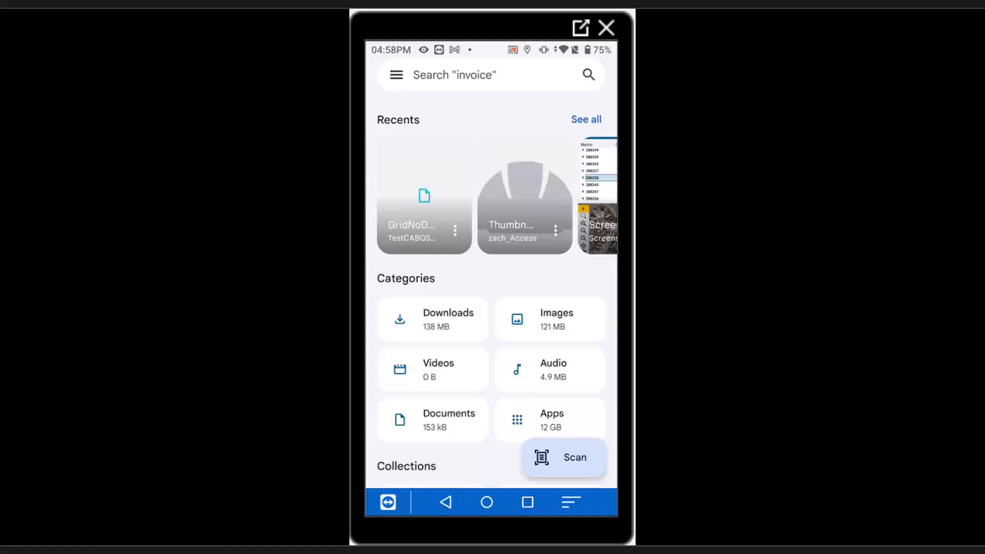
pyautogui.click(436, 319)
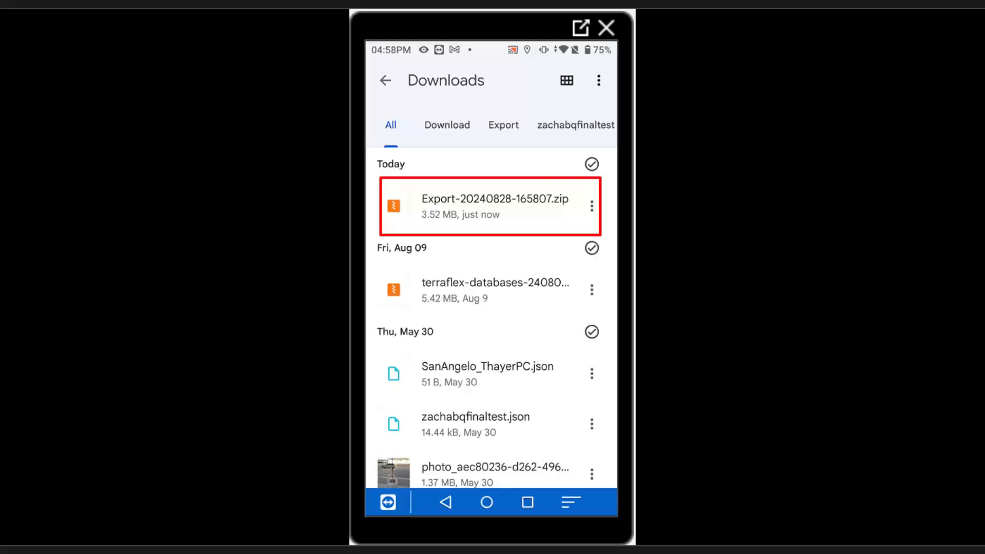
pyautogui.click(487, 206)
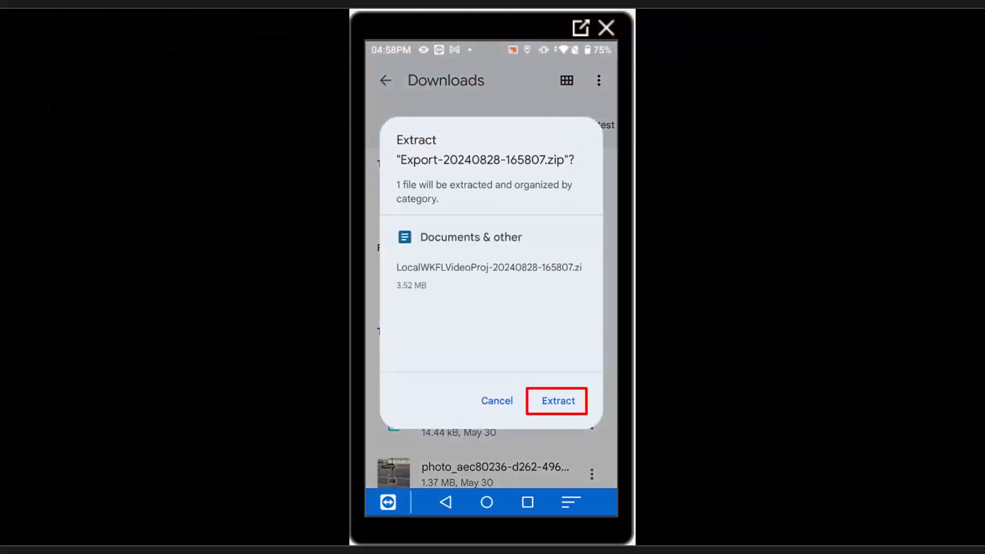
pyautogui.click(558, 401)
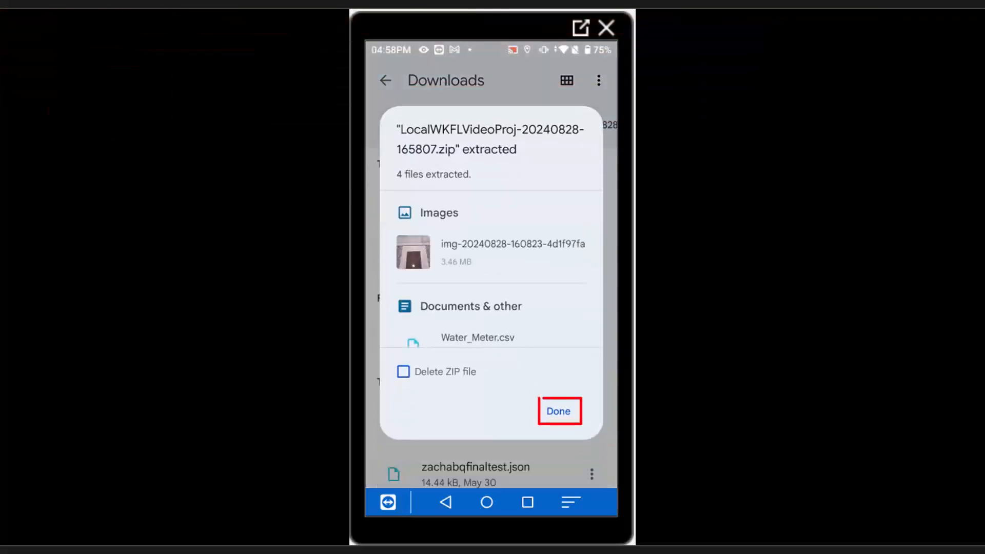
pyautogui.click(558, 412)
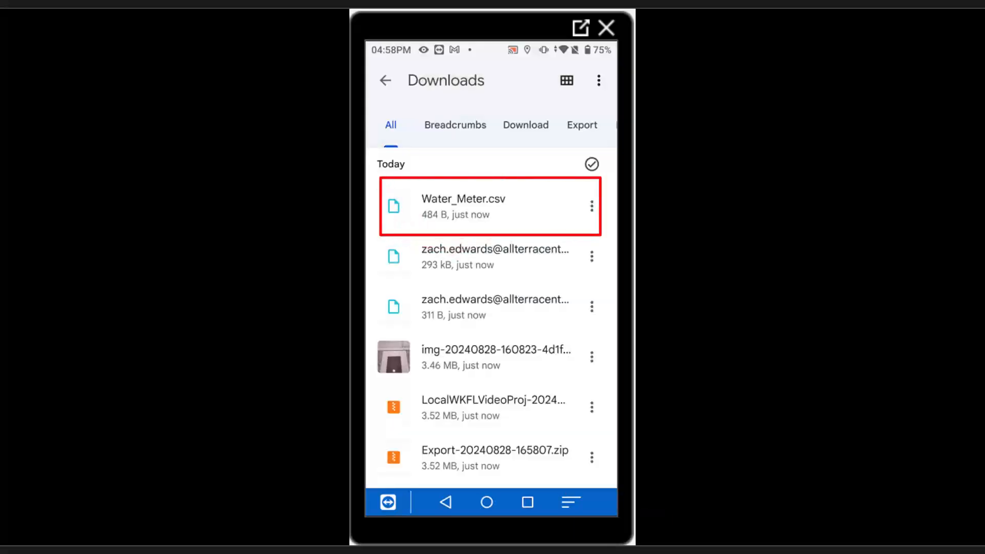
# Open Water_Meter.csv in Google Sheets and scroll across the Water record's X, Y, Z, accuracy and X Position columns
pyautogui.click(487, 206)
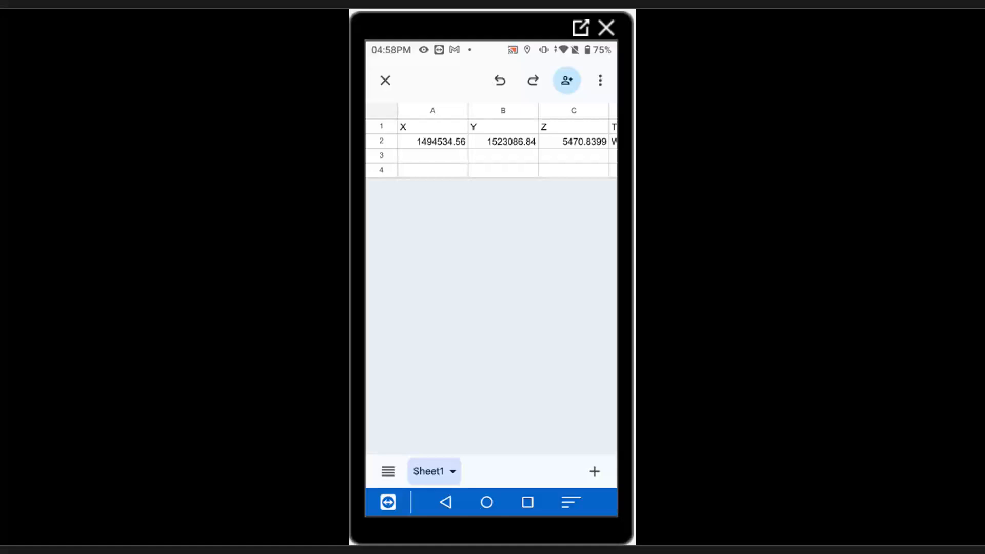
pyautogui.hscroll(1, 492, 277)
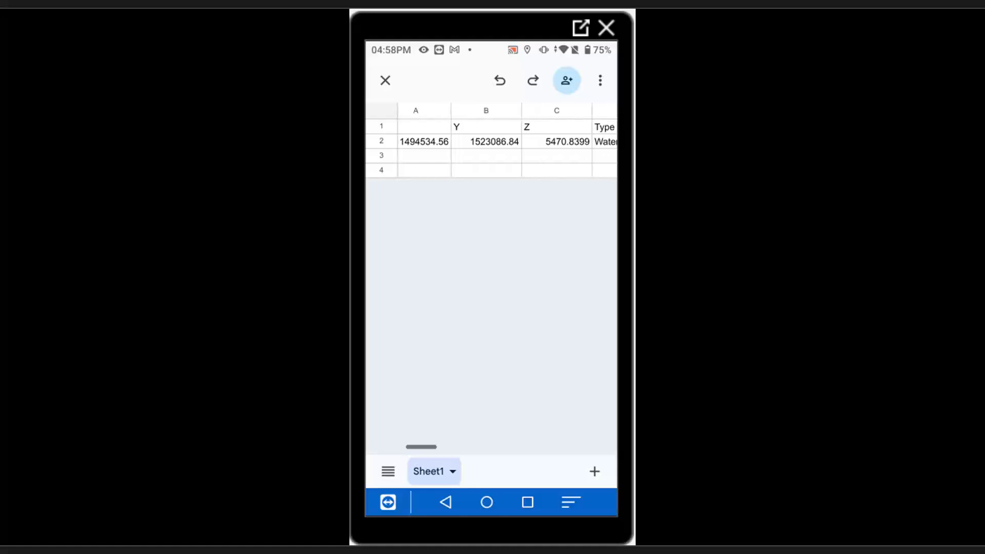
pyautogui.hscroll(-1, 492, 277)
pyautogui.hscroll(1, 492, 277)
pyautogui.hscroll(5, 492, 277)
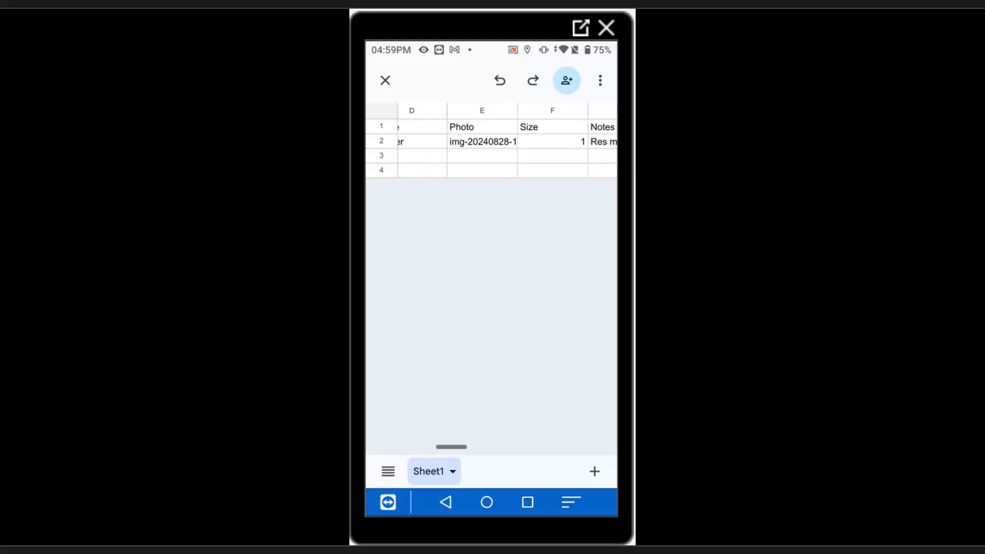
pyautogui.hscroll(10, 492, 277)
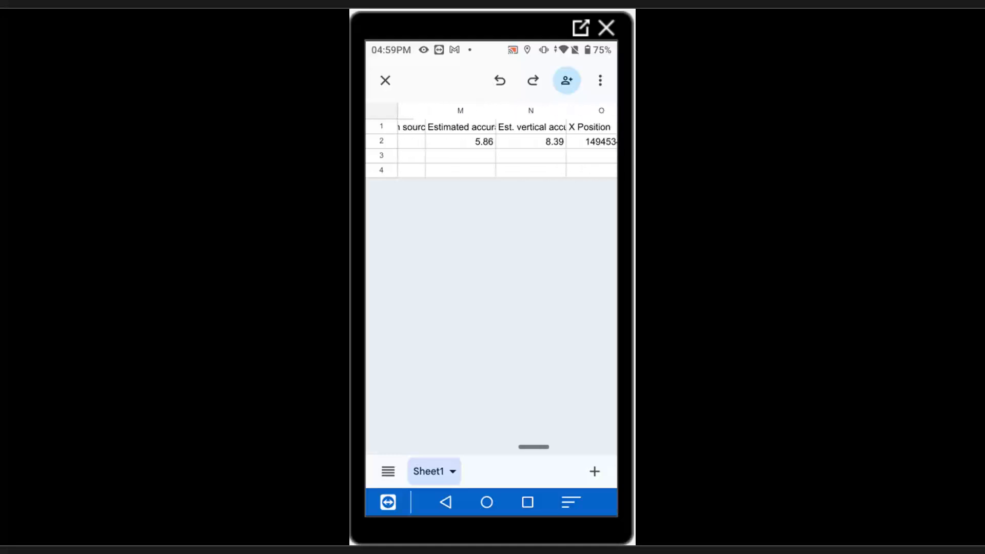
pyautogui.hscroll(3, 492, 277)
pyautogui.hscroll(-5, 492, 277)
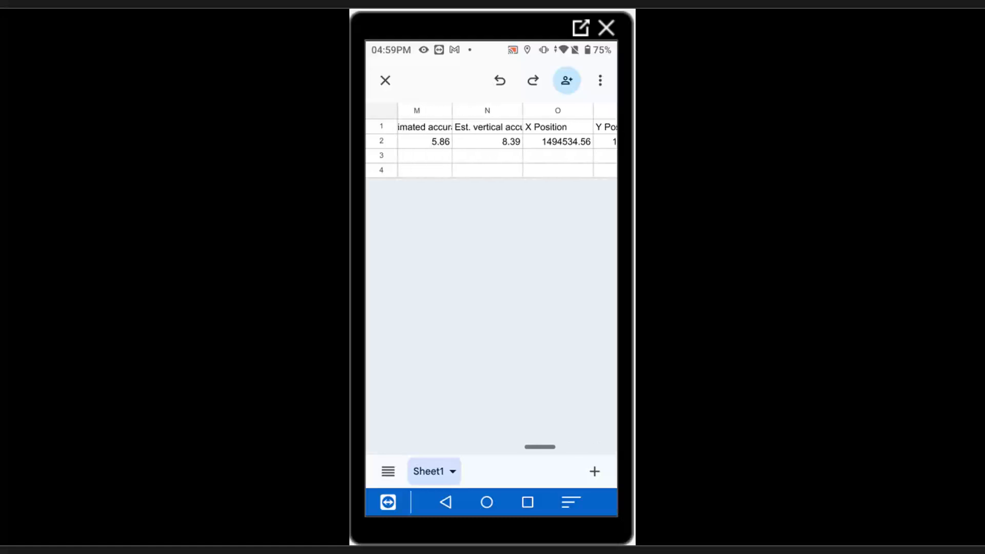